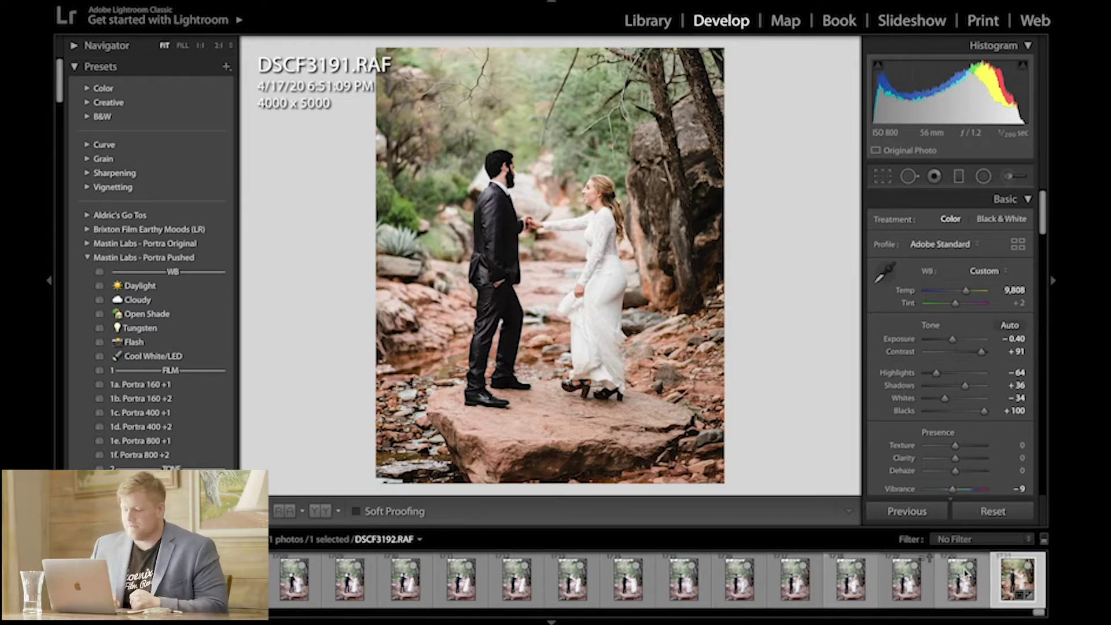
Select all the photos in the set and synchronize the develop settings of DSCF3191.RAF to them
scroll(965, 579, "down", 3)
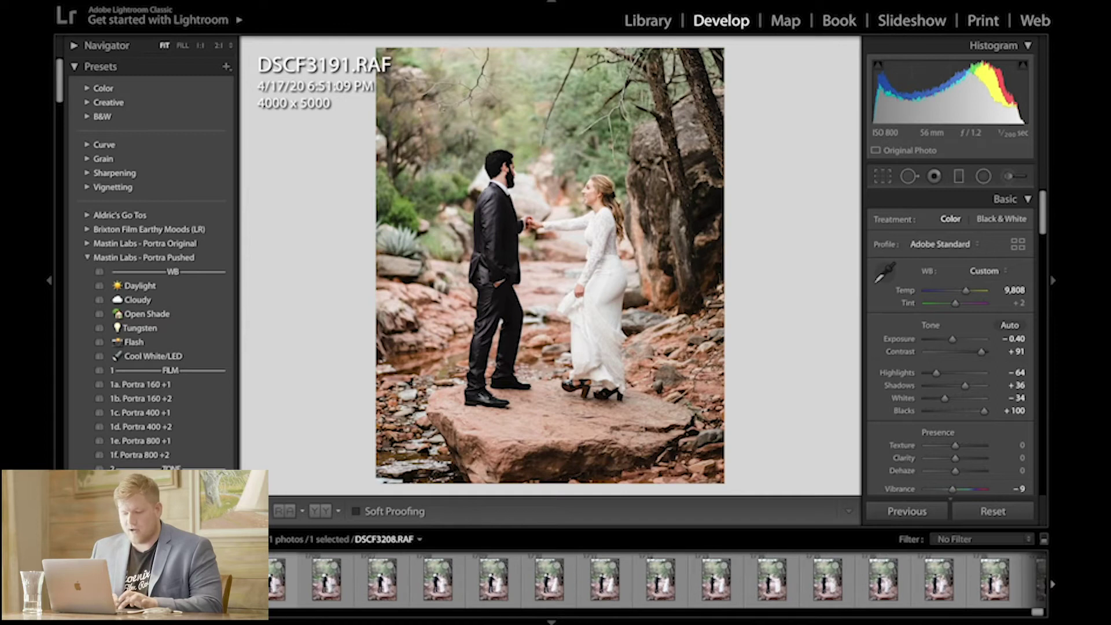
key("ctrl+a")
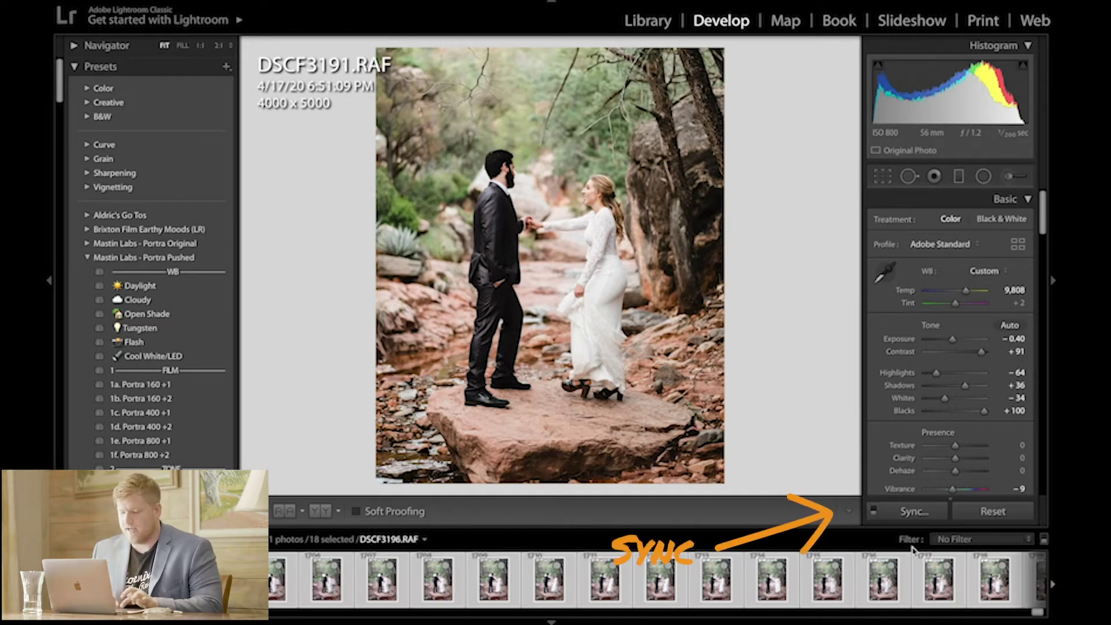
left_click(909, 512)
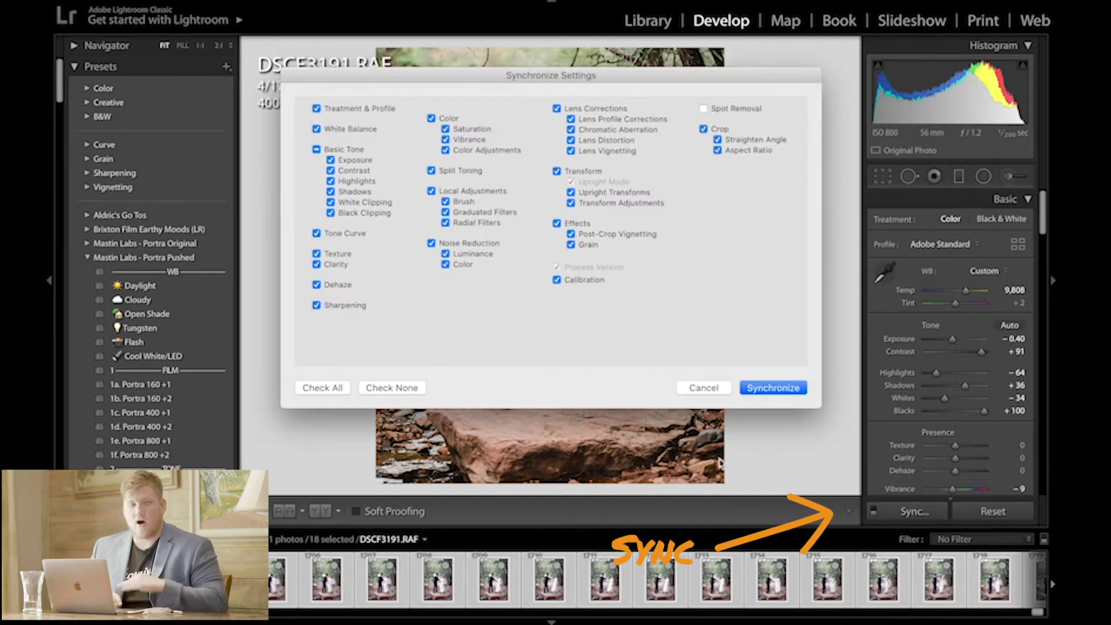
left_click(778, 388)
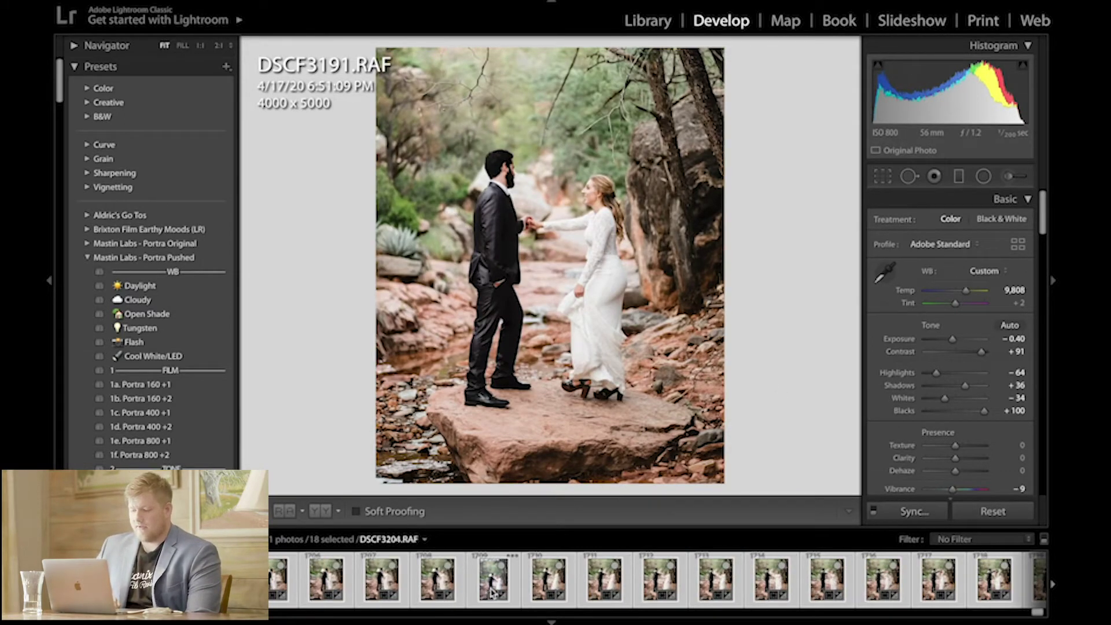
Go back and forth through the synced photos to examine the edit and the couple's motion across the sequence
left_click(880, 582)
key("Left")
key("Left")
key("Left")
key("Left")
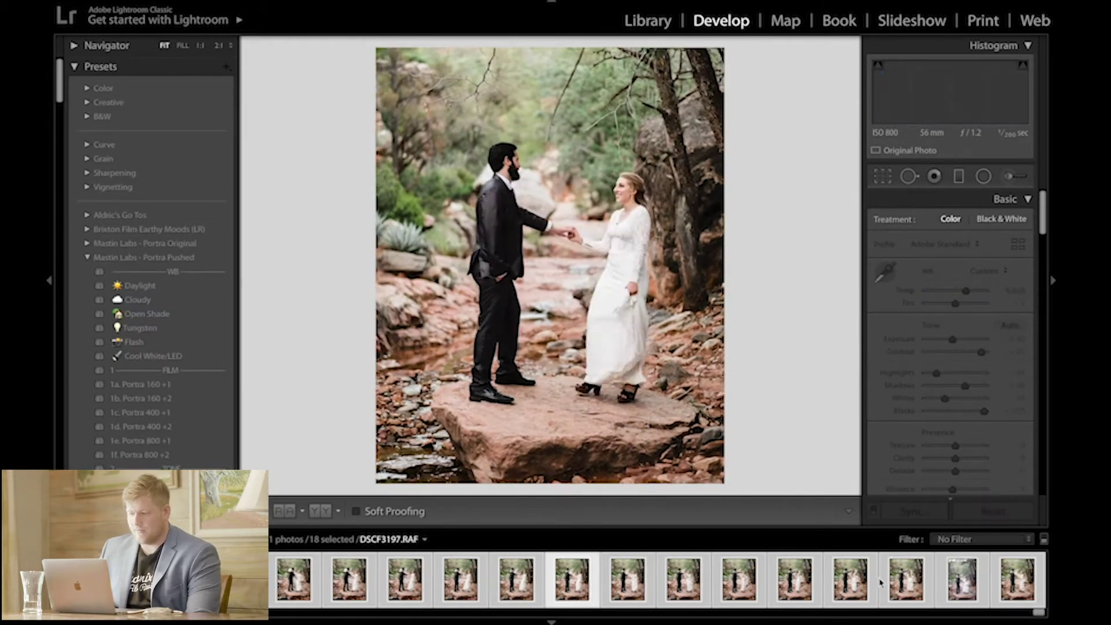
key("Right")
key("Right")
key("Right")
key("Right")
key("Right")
key("Right")
key("Right")
key("Right")
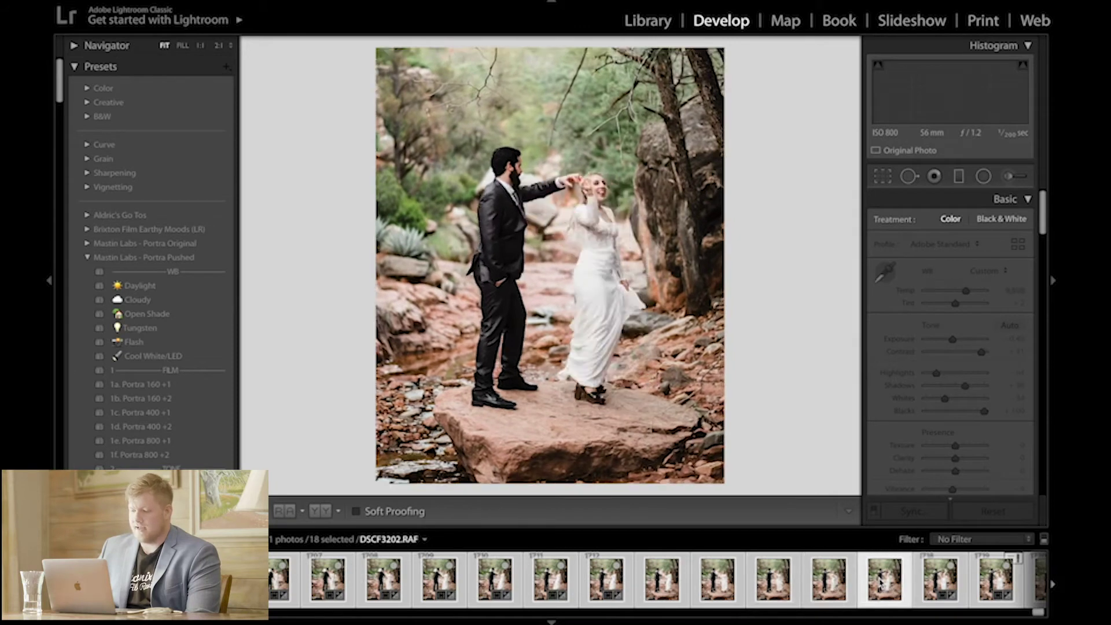
key("Left")
key("Left")
key("Left")
key("Left")
key("Left")
key("Left")
key("Left")
key("Left")
key("Left")
key("Left")
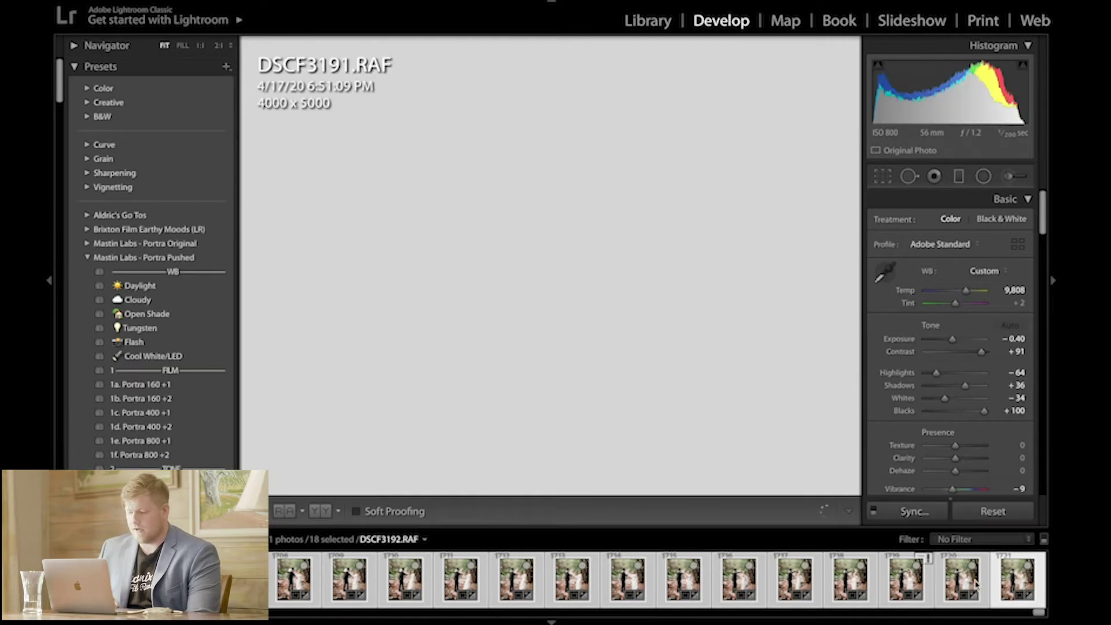
Open the export settings for the selected photos and choose the Flipbook Example folder as the destination
right_click(964, 583)
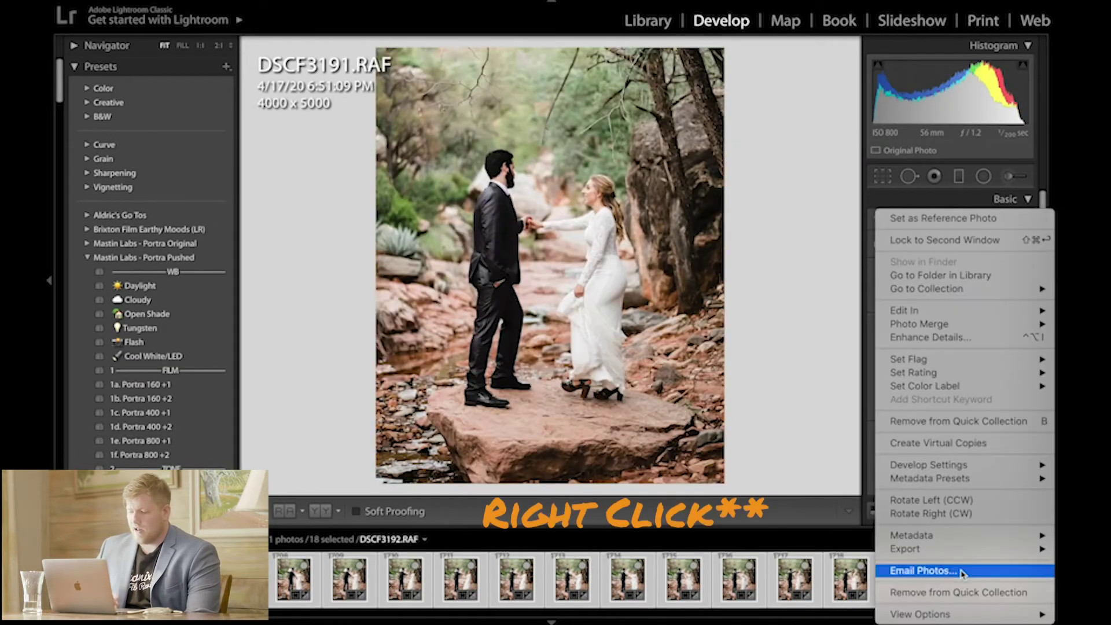
mouse_move(981, 550)
left_click(795, 517)
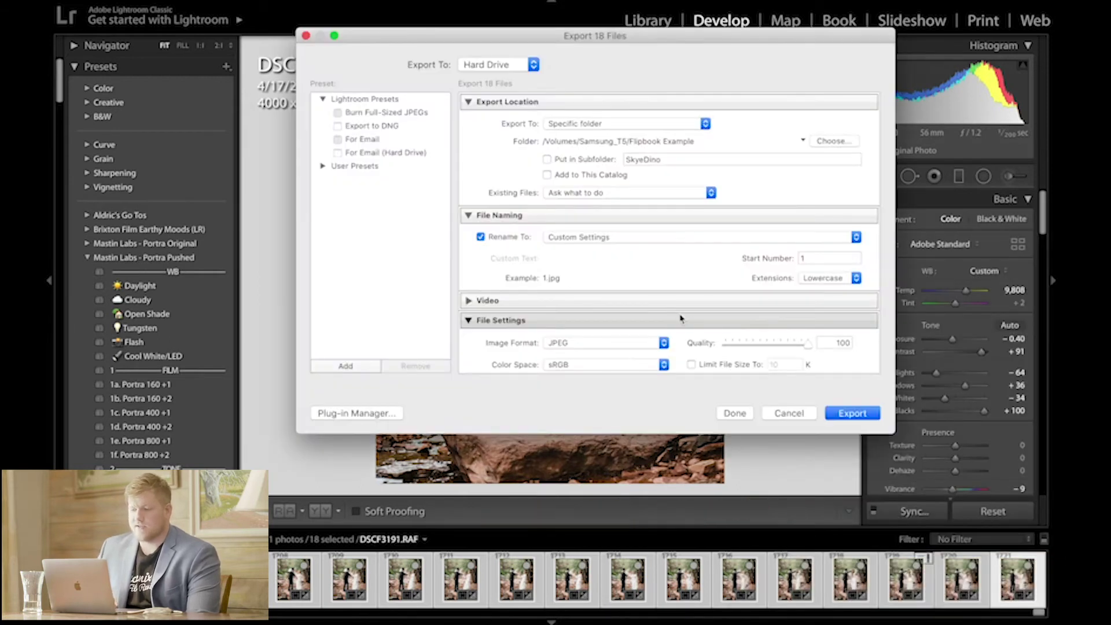
left_click(847, 146)
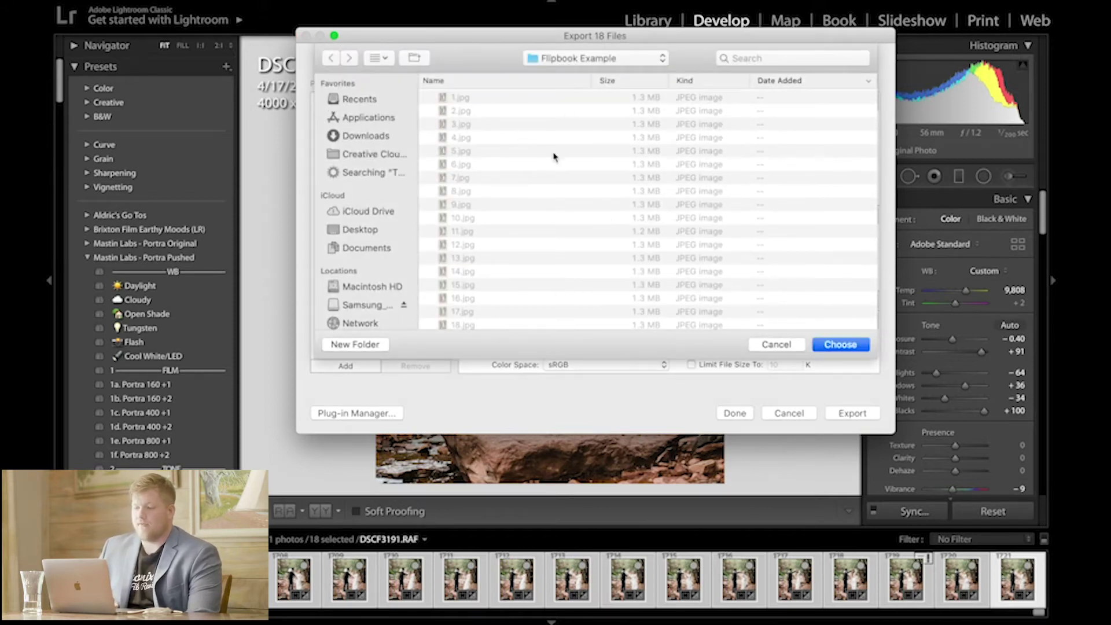
scroll(571, 168, "down", 2)
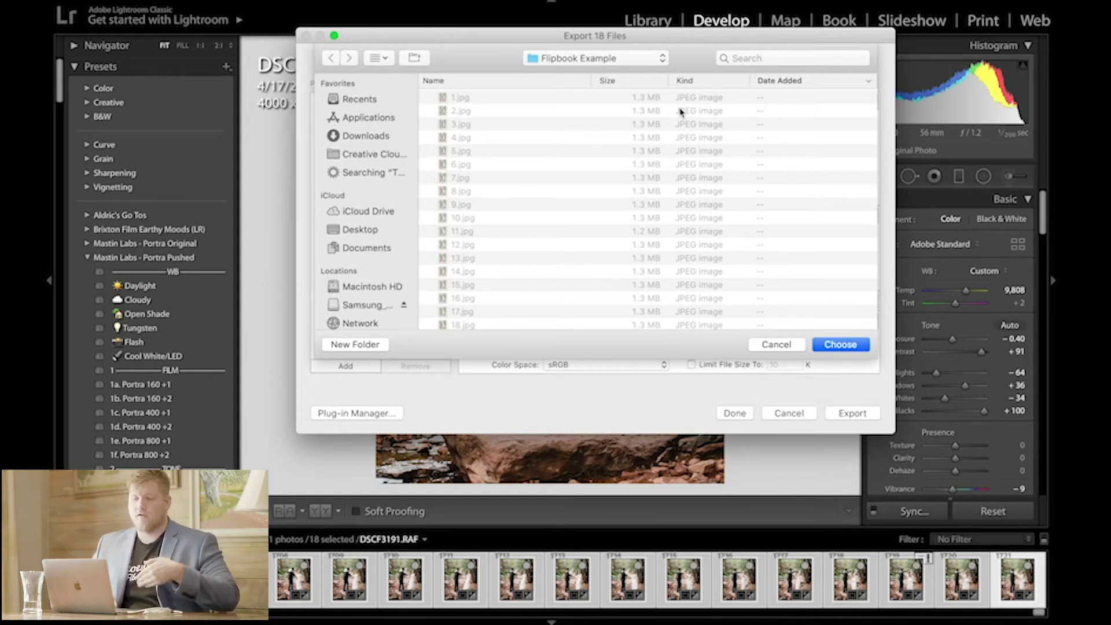
left_click(841, 344)
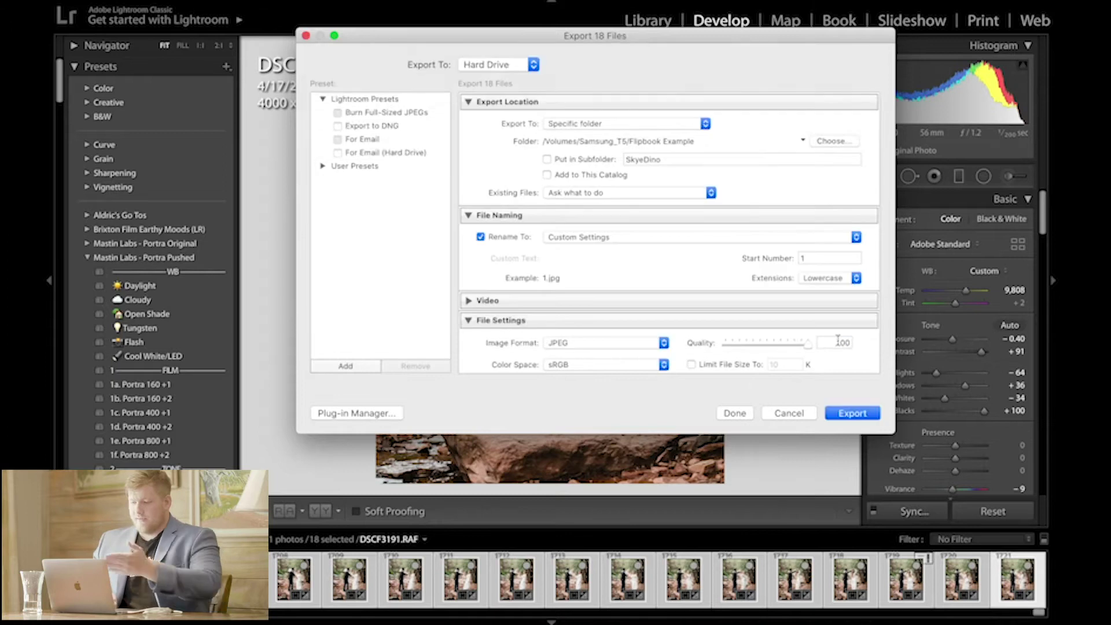
Rebuild the custom file naming template with only the Sequence # (1) token, keeping the start number at 1
scroll(658, 278, "down", 3)
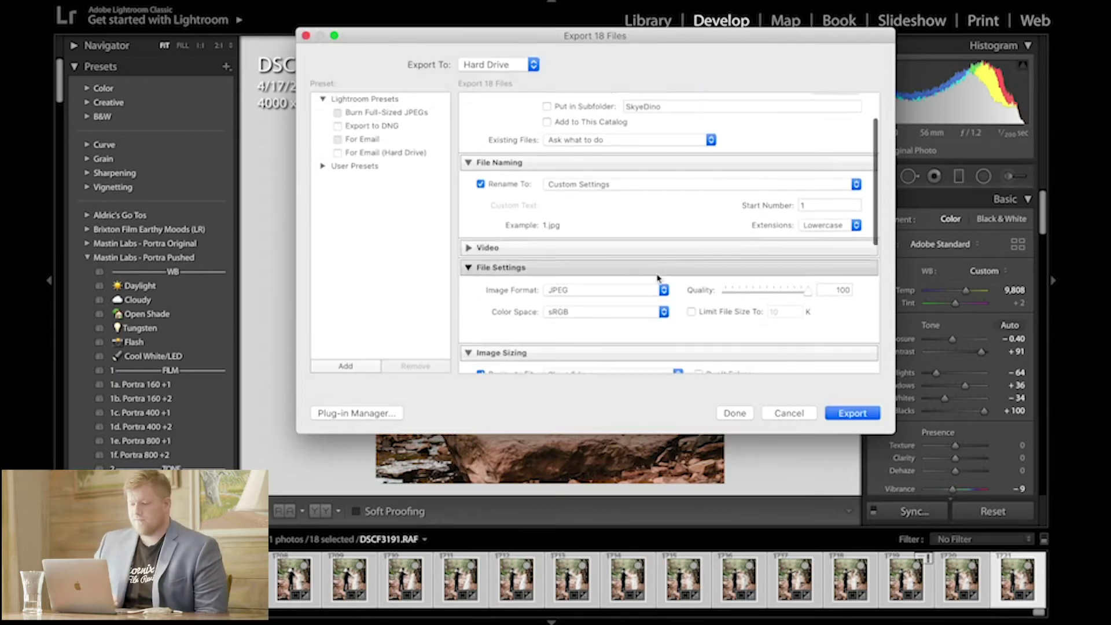
left_click(735, 180)
left_click(717, 199)
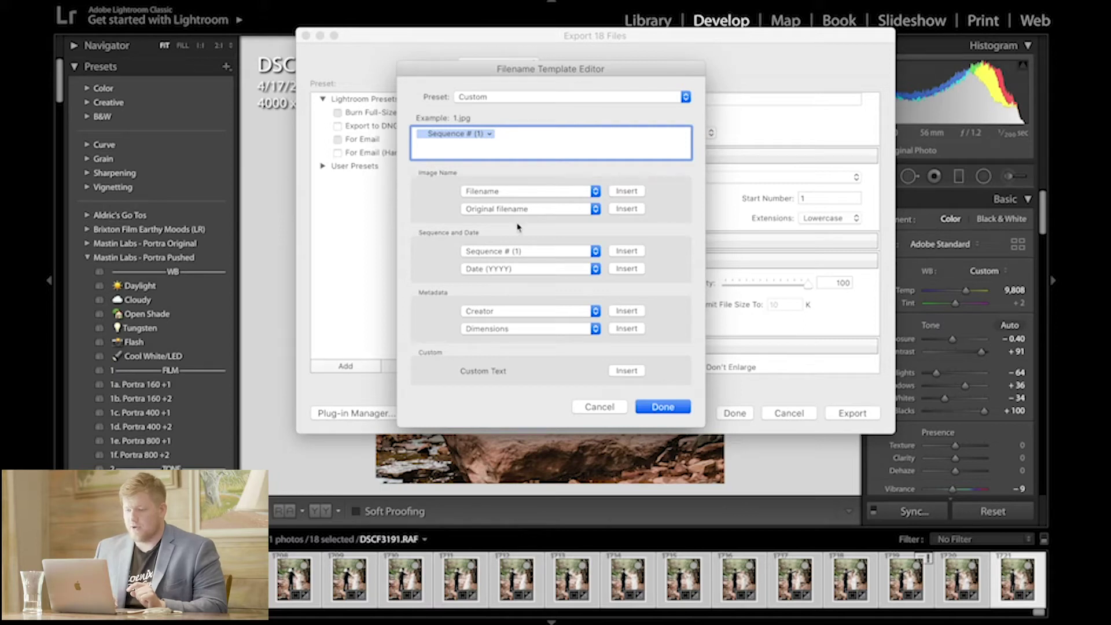
key("BackSpace")
key("BackSpace")
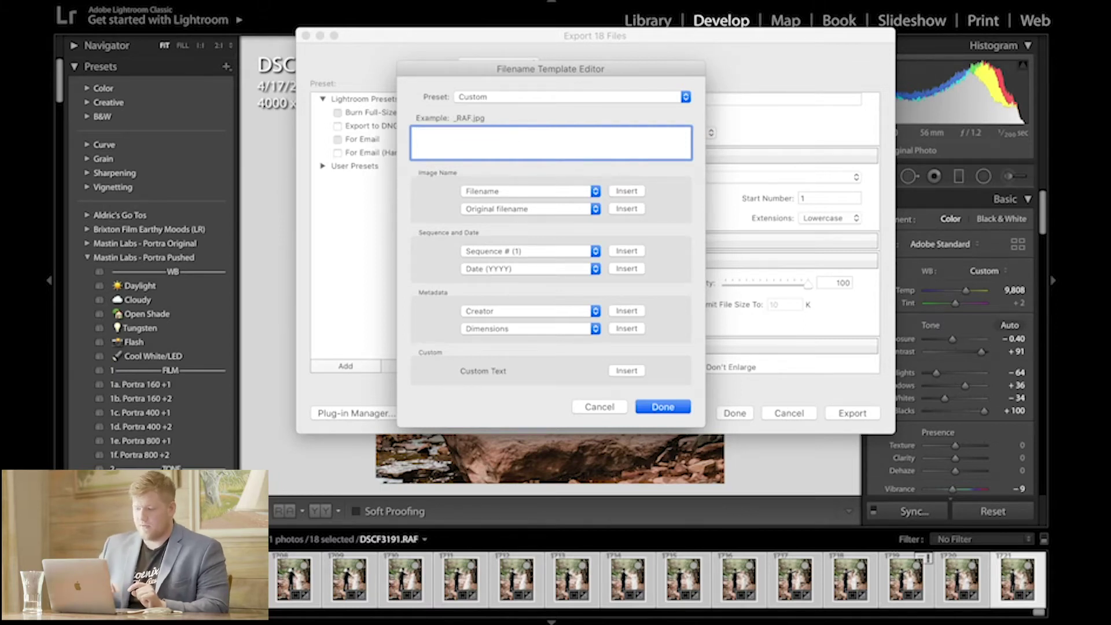
left_click(631, 254)
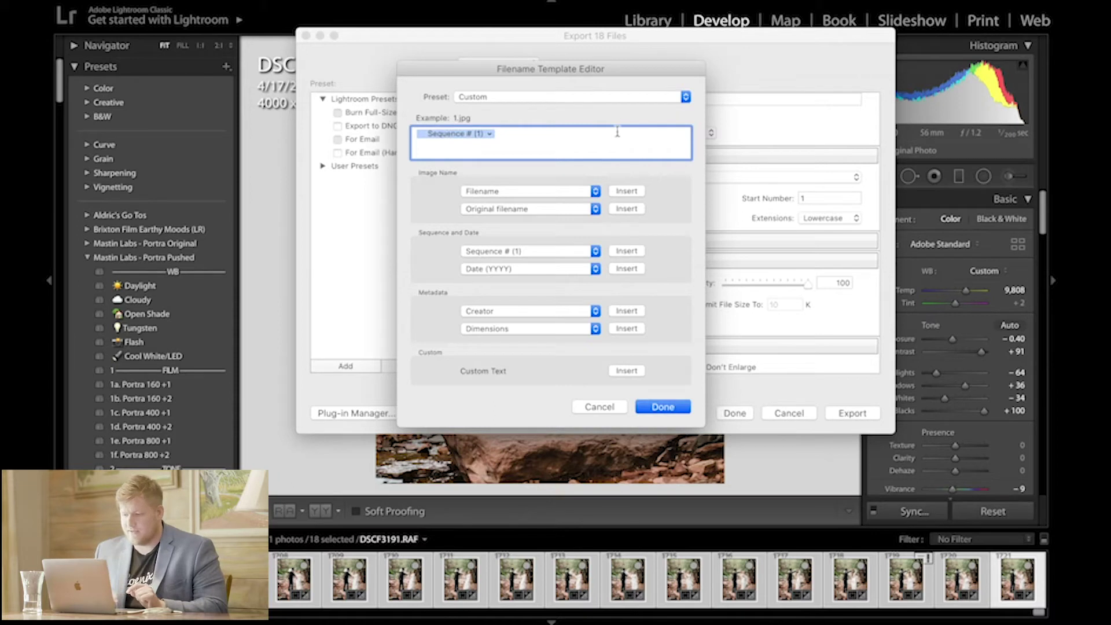
left_click(629, 103)
left_click(629, 100)
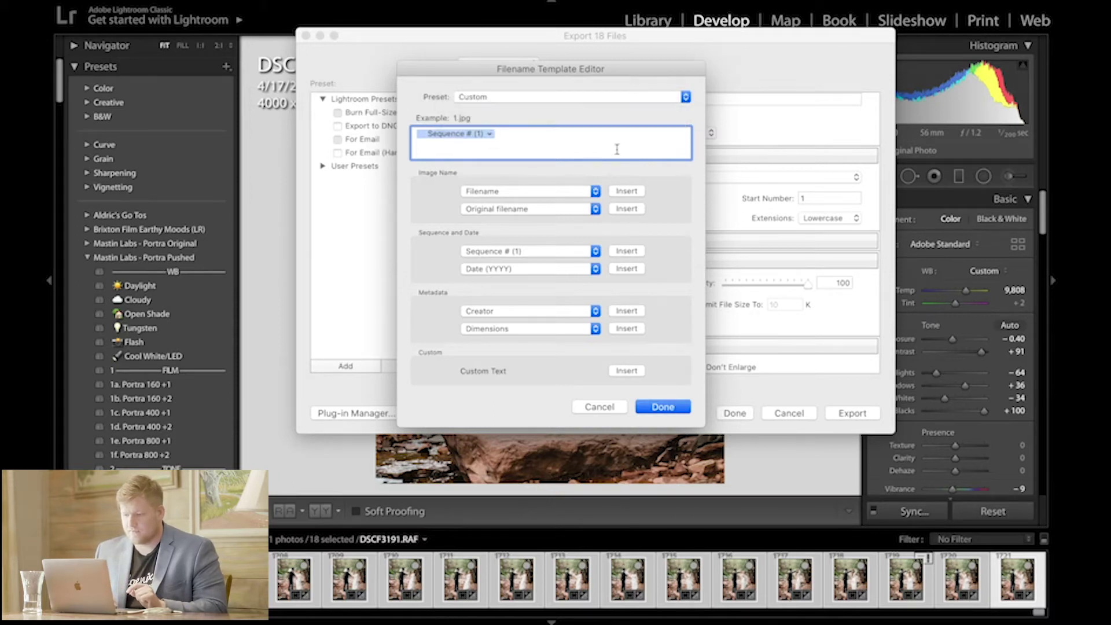
left_click(663, 407)
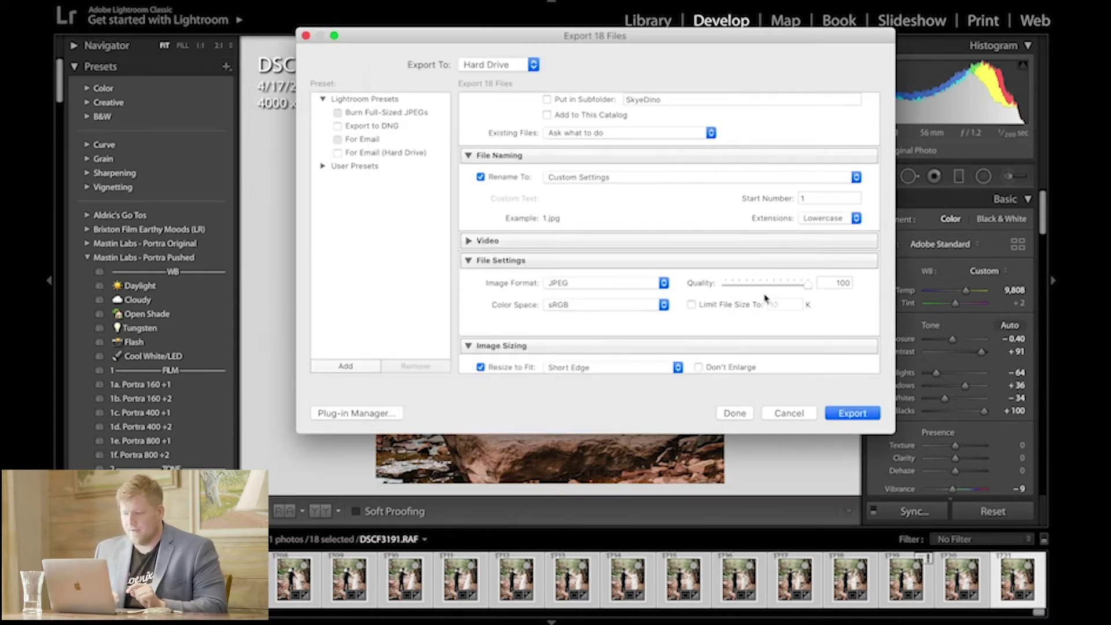
left_click(822, 200)
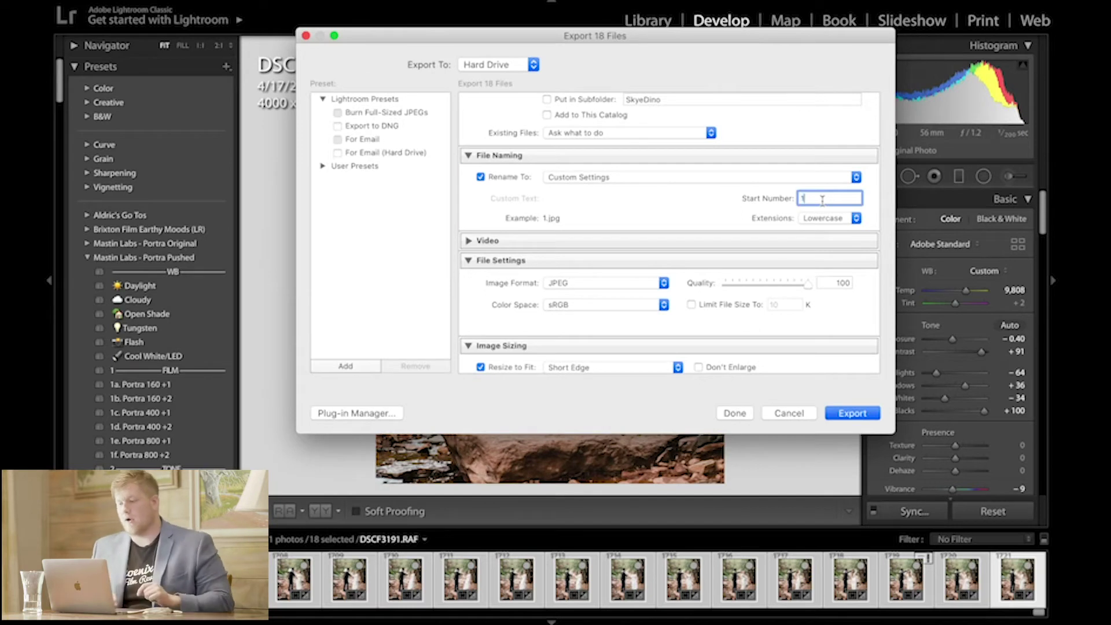
left_click(745, 213)
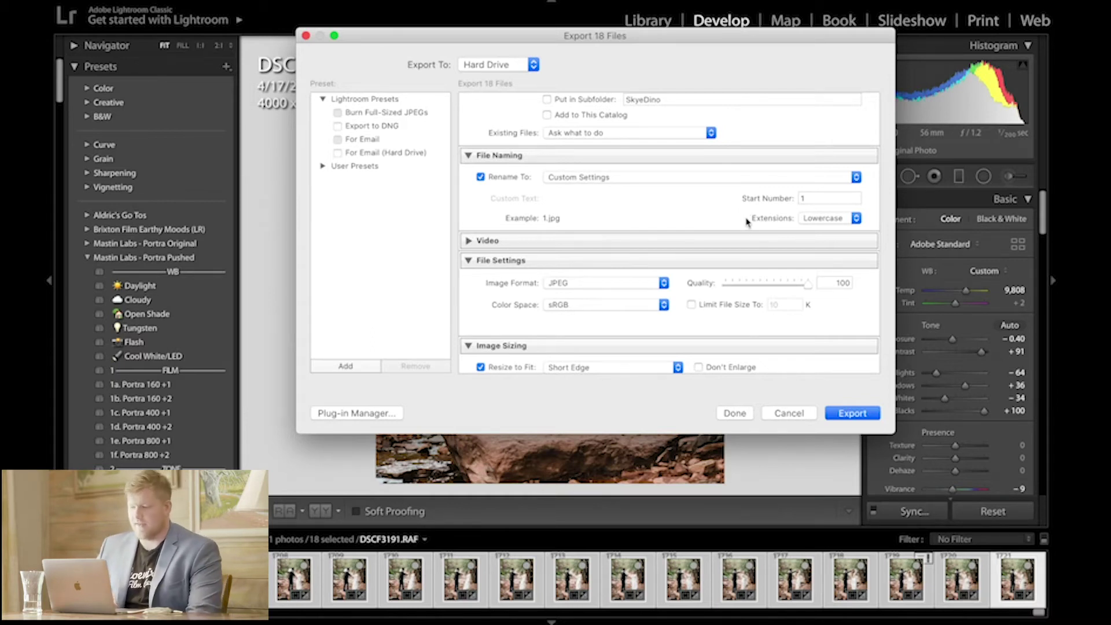
Examine the export's image sizing, in particular the pixel value for the Short Edge resize
scroll(745, 218, "down", 6)
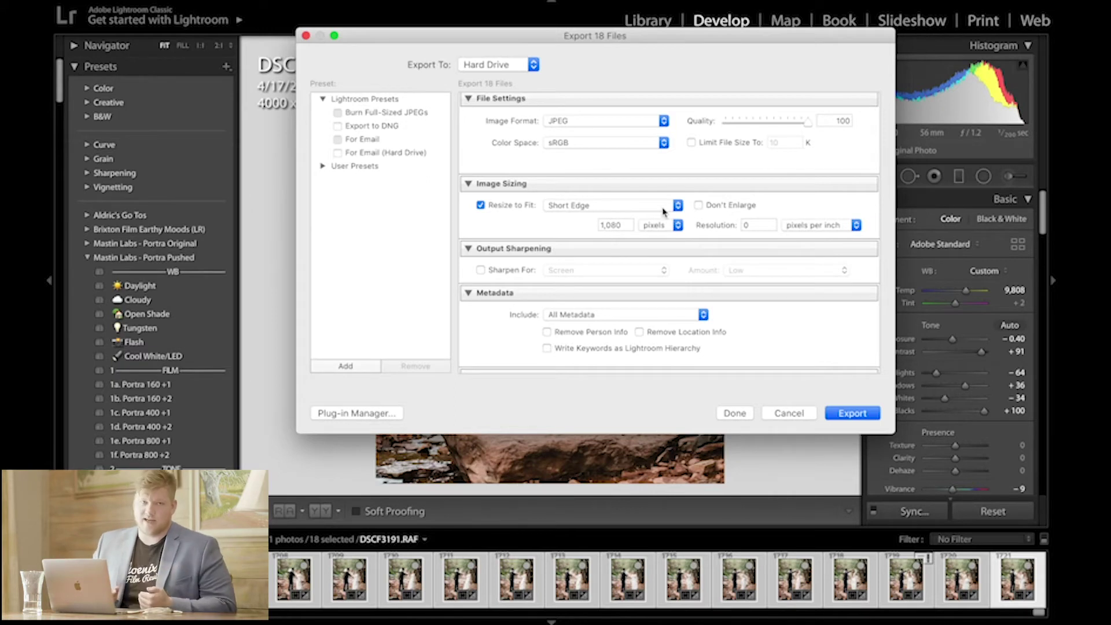
left_click(614, 226)
left_click(624, 225)
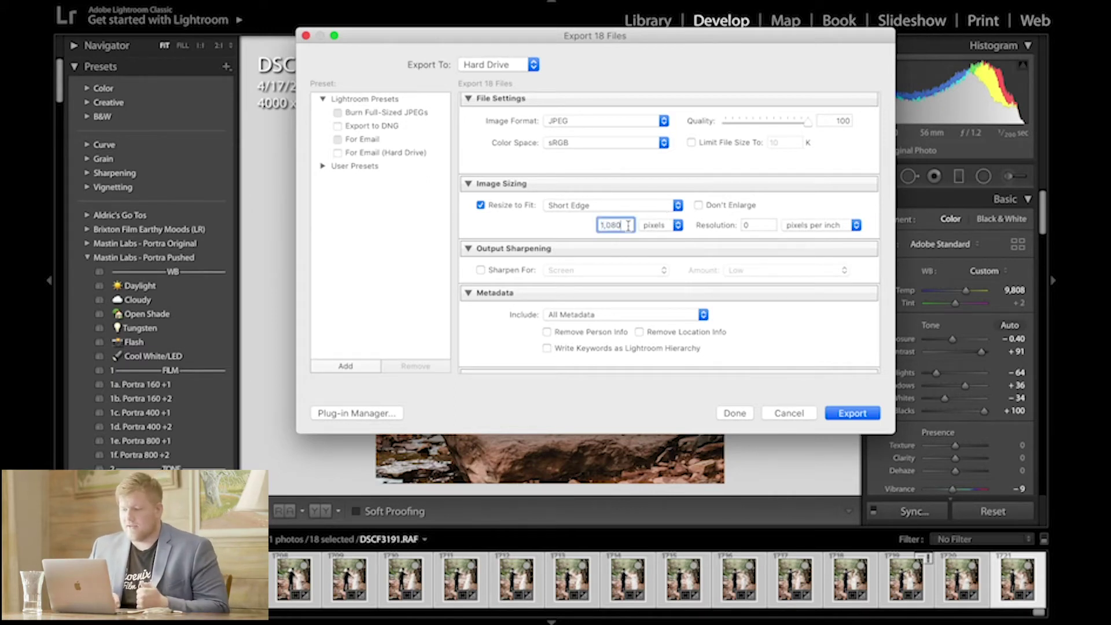
double_click(614, 225)
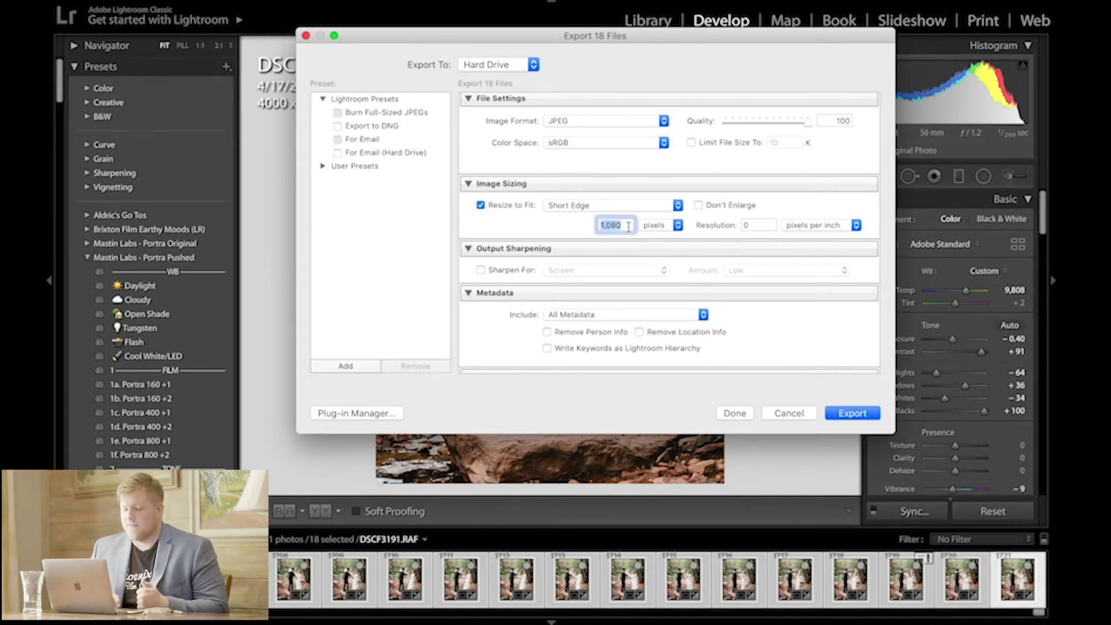
left_click(551, 231)
Review the remaining export options and close the export settings with Done, without exporting the files
scroll(547, 220, "down", 3)
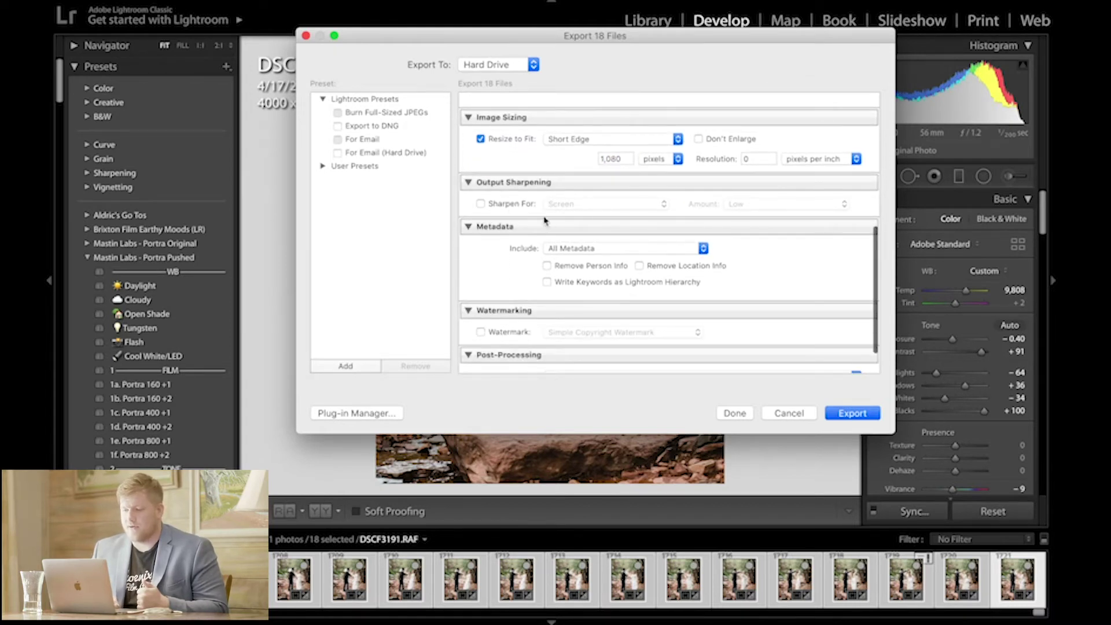
scroll(661, 232, "down", 2)
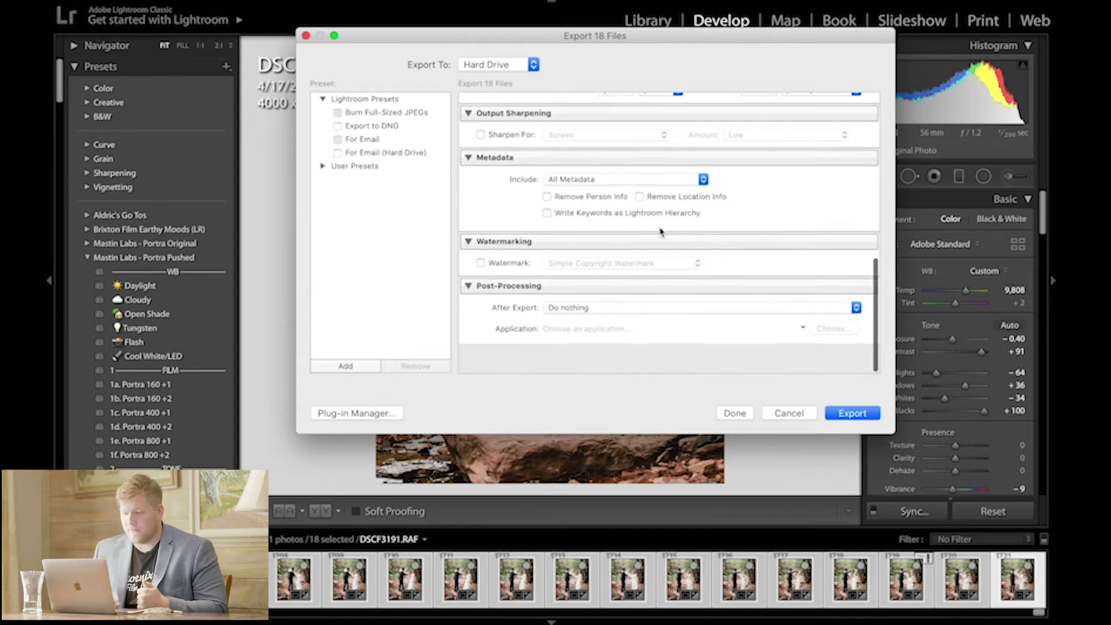
scroll(661, 243, "up", 10)
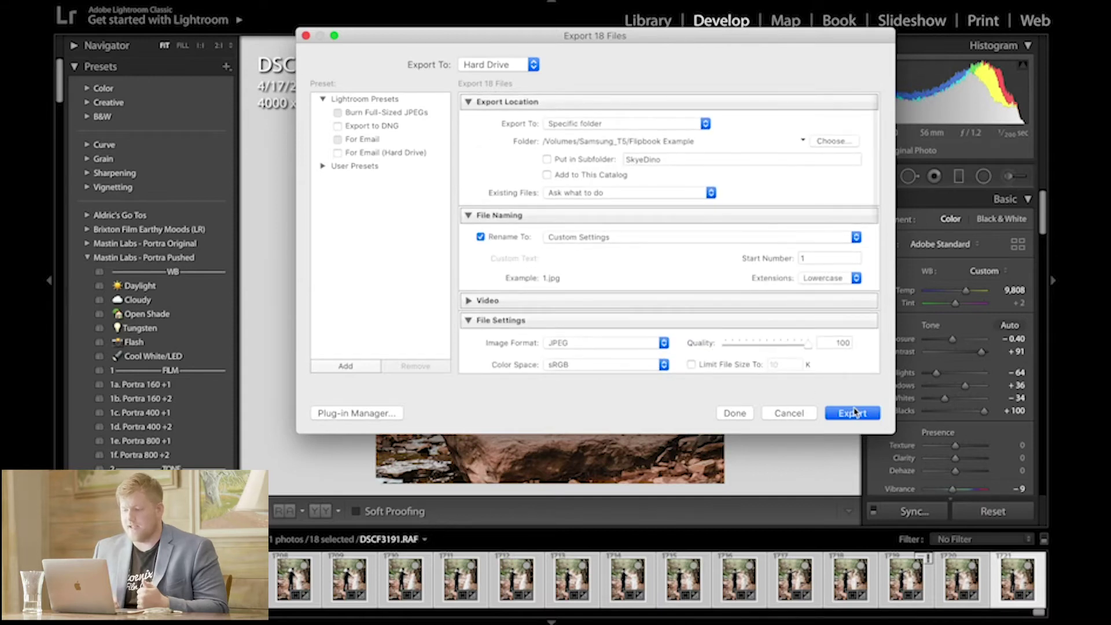
left_click(735, 413)
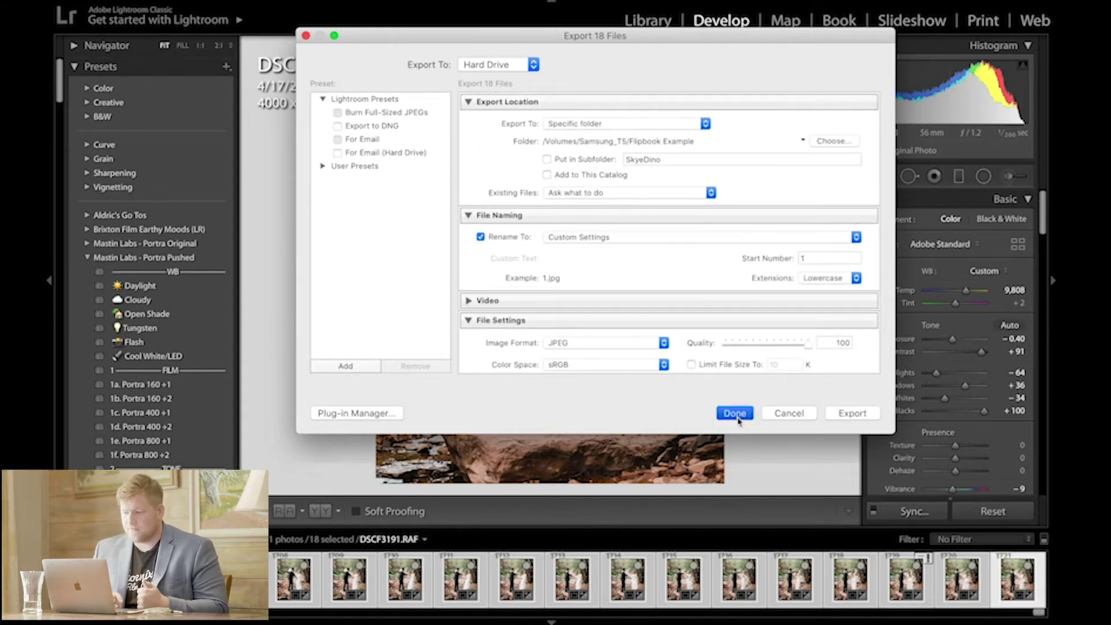
Switch to Adobe Photoshop 2020 and close the Finder window covering its home screen
mouse_move(646, 613)
key("super")
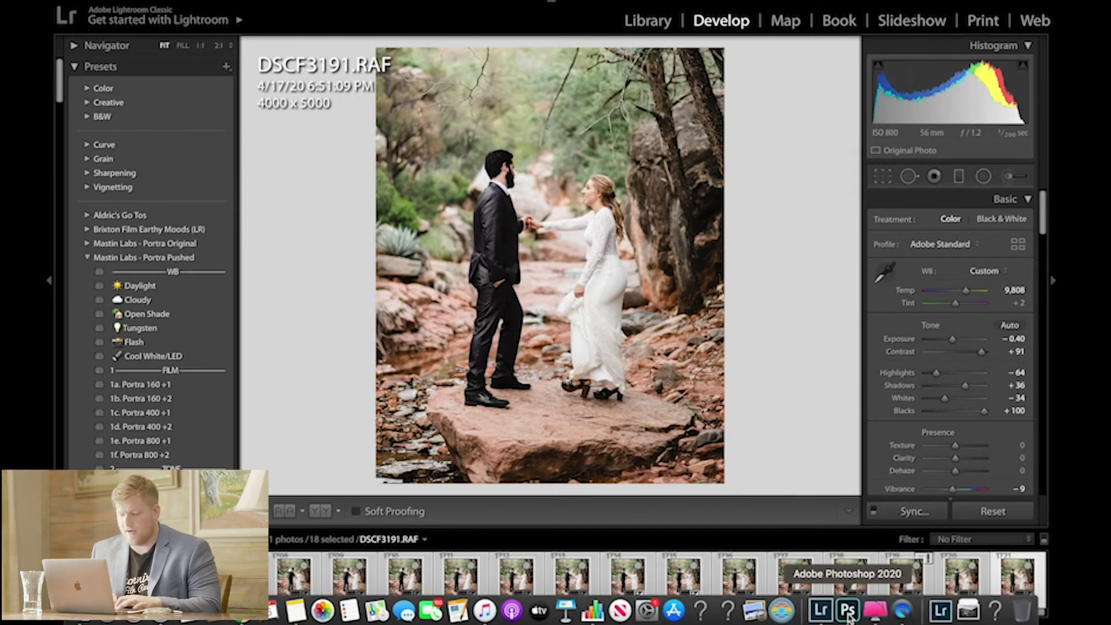
left_click(824, 599)
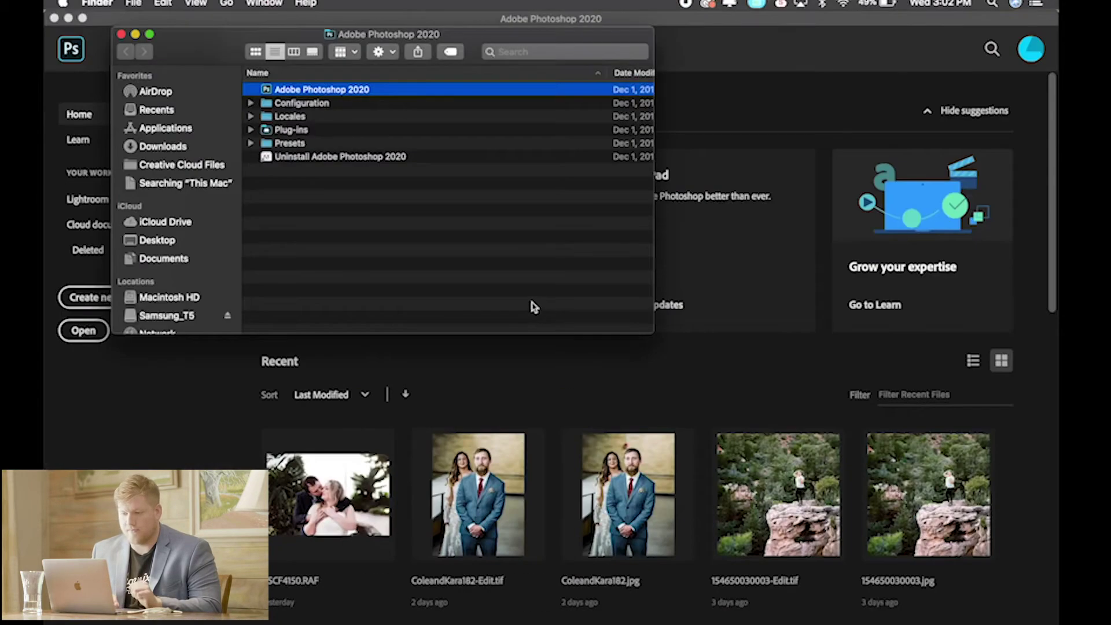
left_click(122, 35)
left_click(277, 26)
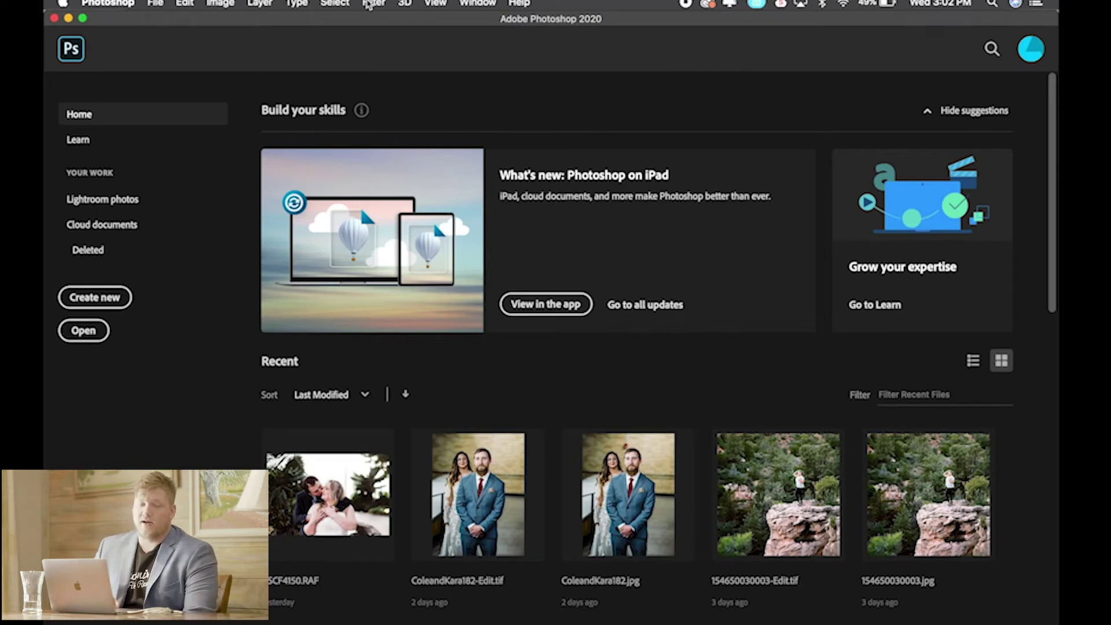
Run the Load Files into Stack script and add 1.jpg through 18.jpg from the Flipbook Example folder as source files
left_click(154, 3)
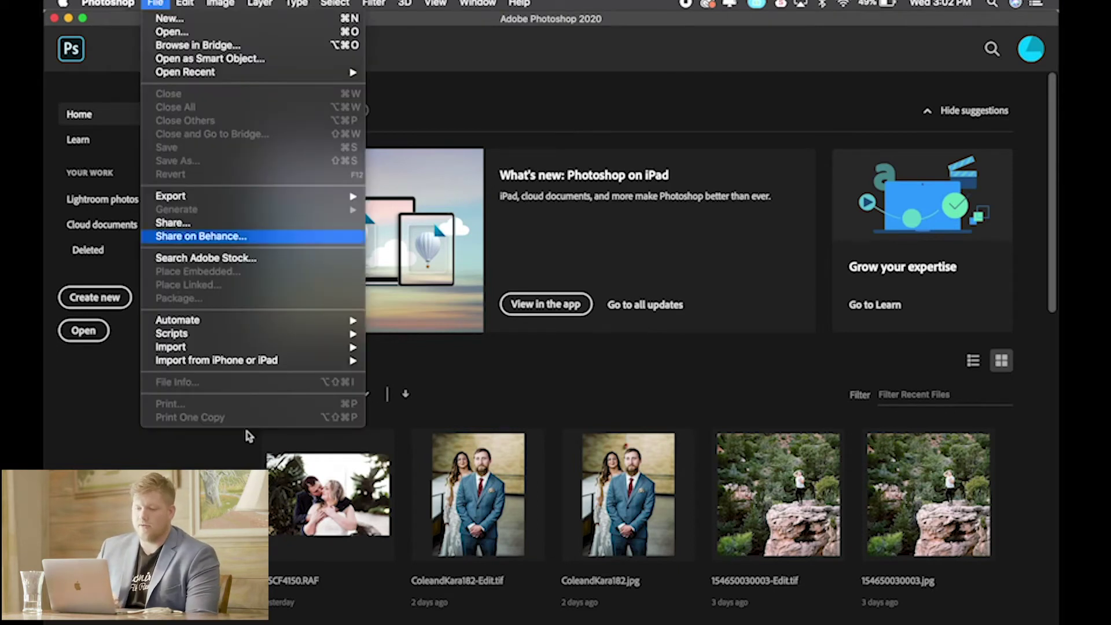
mouse_move(252, 332)
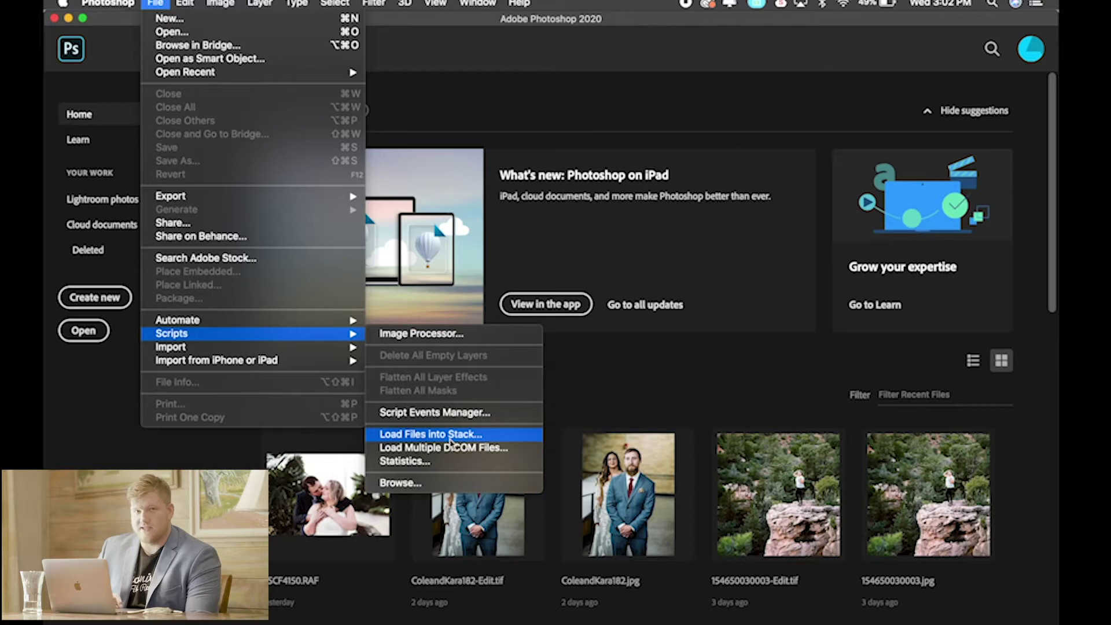
left_click(451, 440)
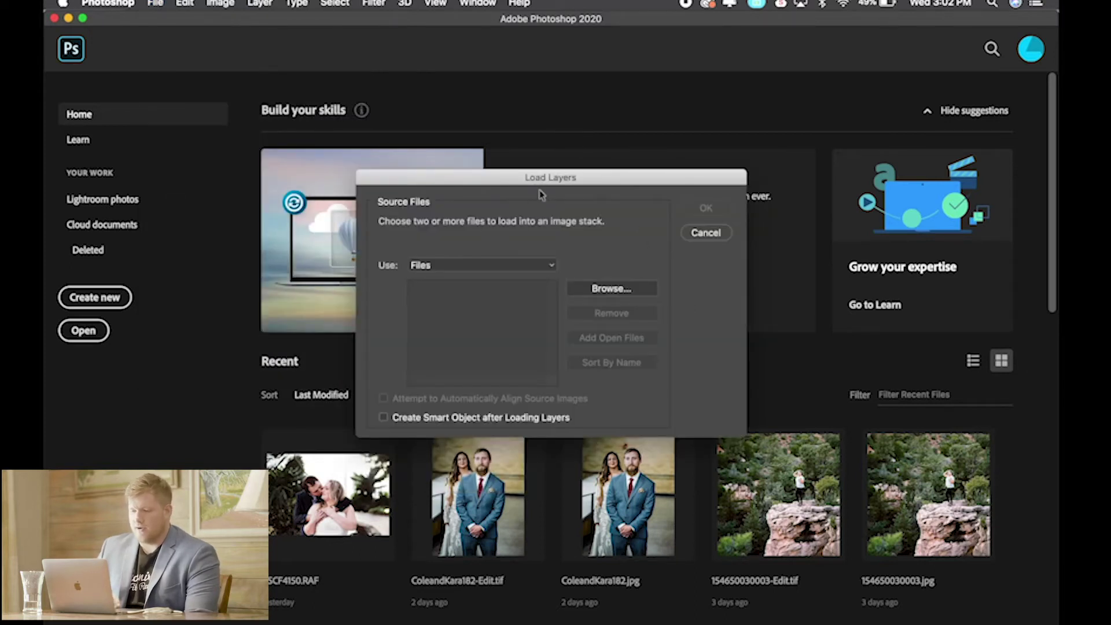
left_click_drag(548, 184, 541, 162)
left_click(603, 267)
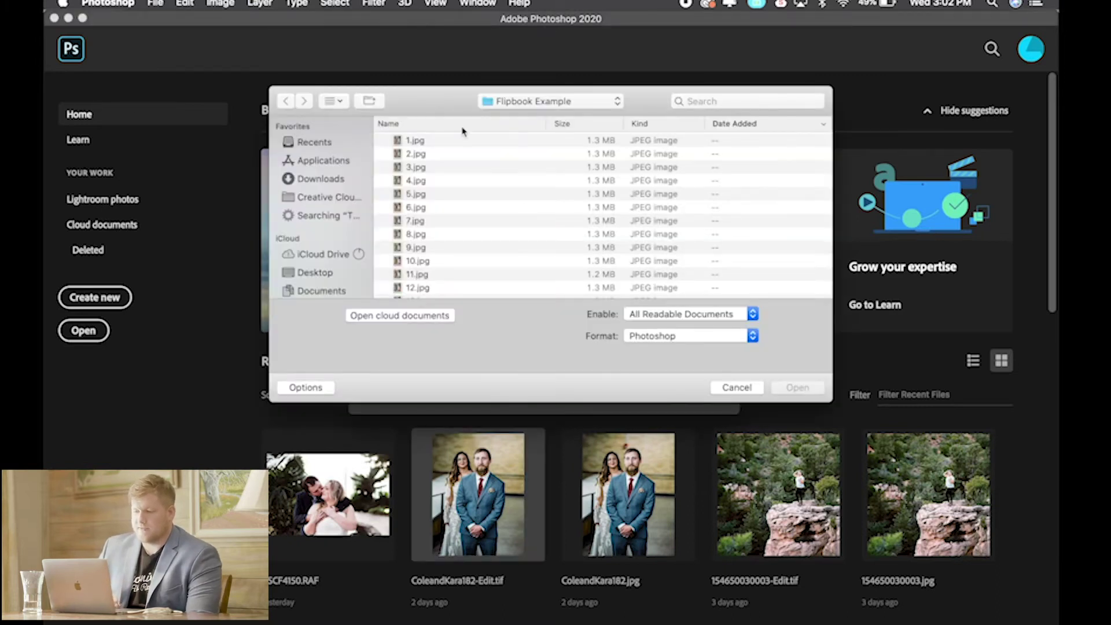
left_click(473, 142)
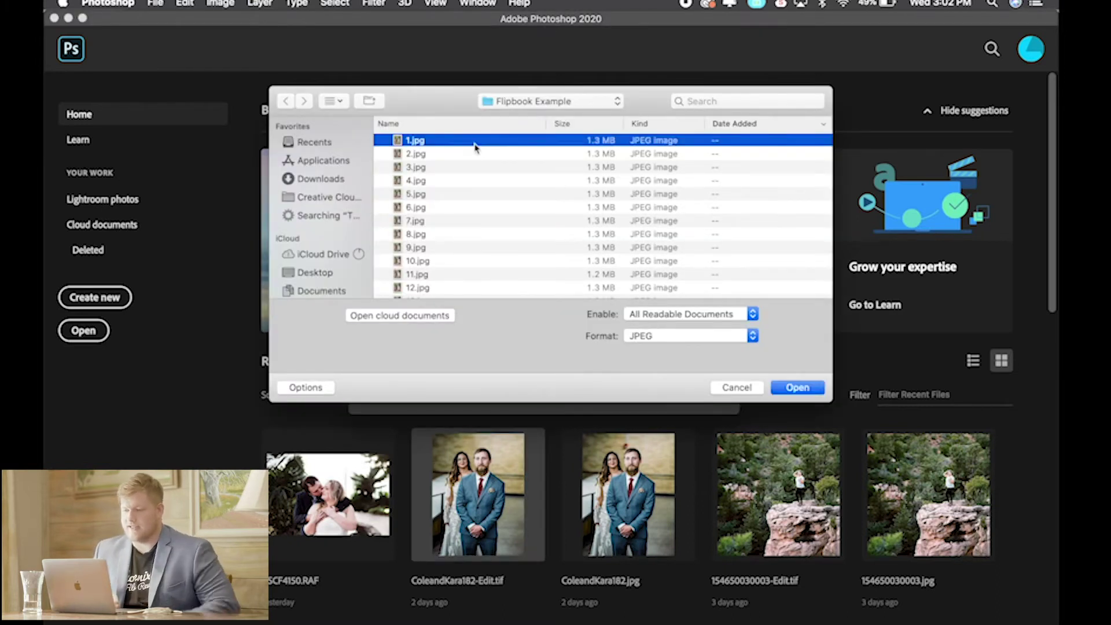
scroll(482, 174, "down", 5)
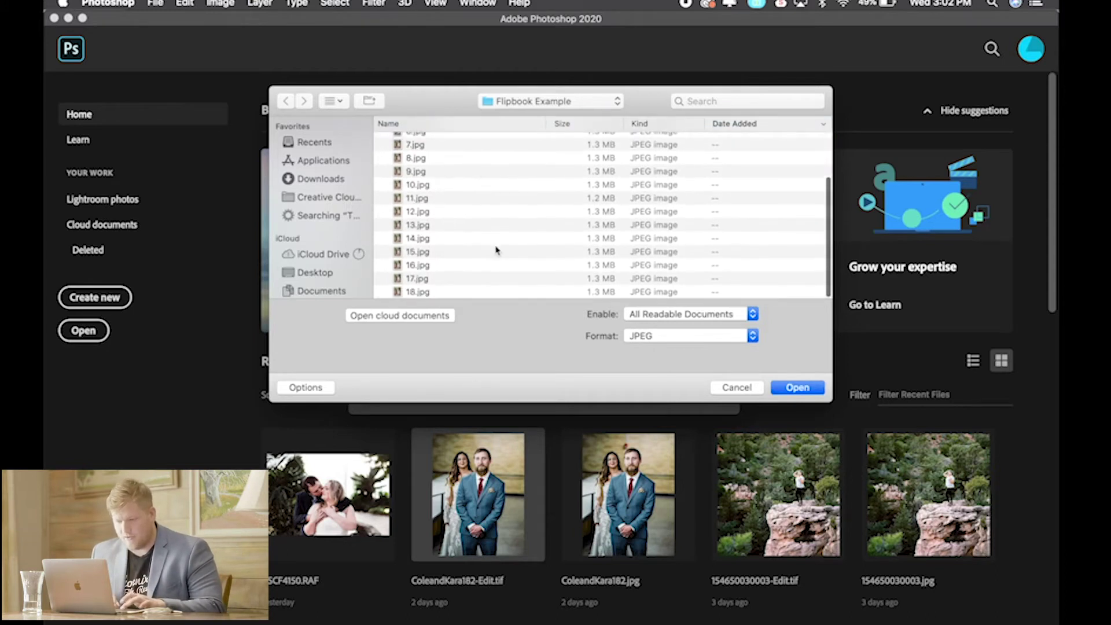
left_click(481, 292, "shift")
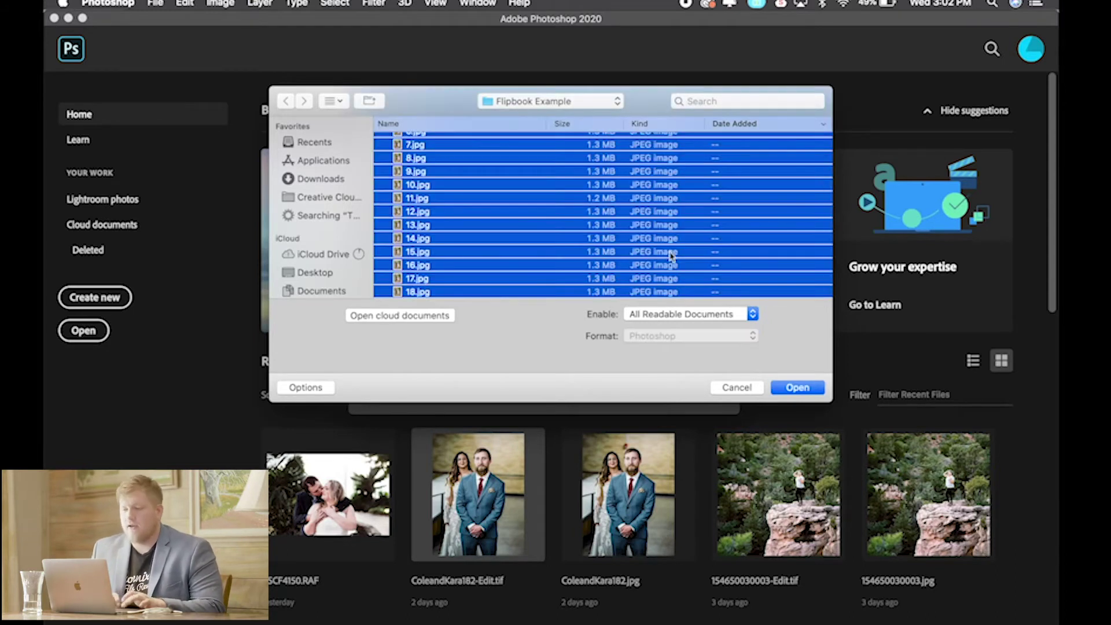
left_click(798, 389)
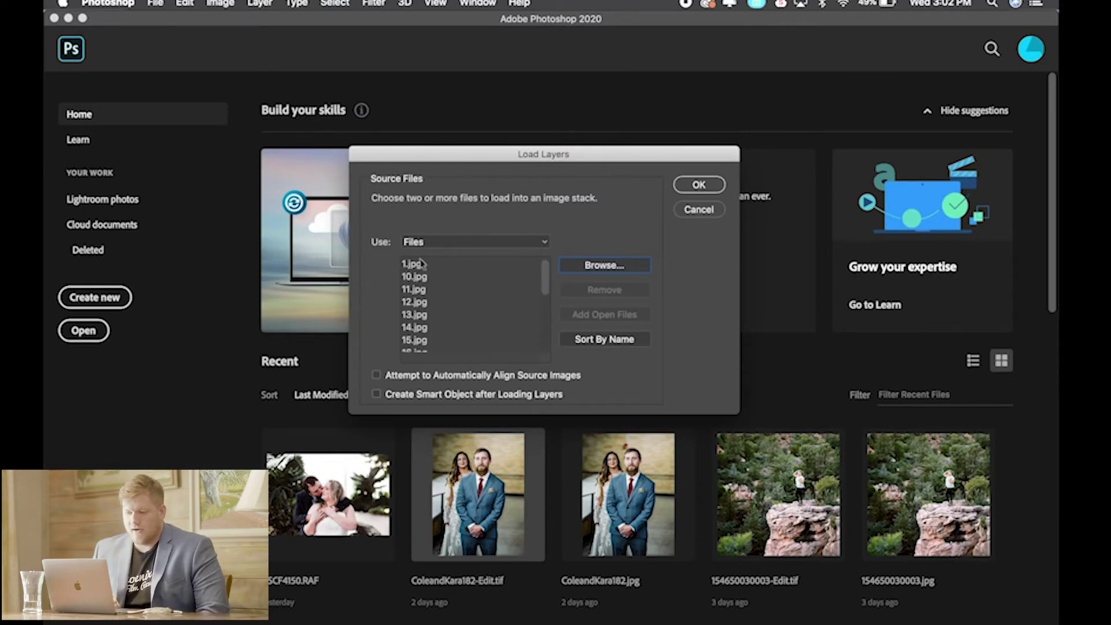
Sort the source files by name and load them into one document as layers
scroll(454, 307, "down", 5)
scroll(454, 307, "up", 5)
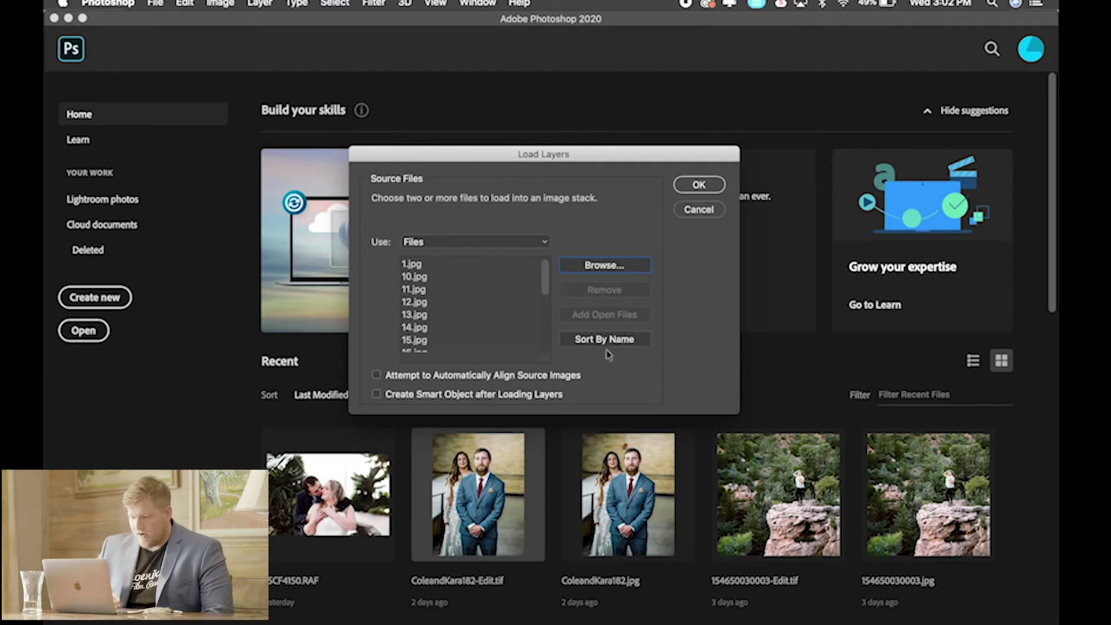
left_click(630, 346)
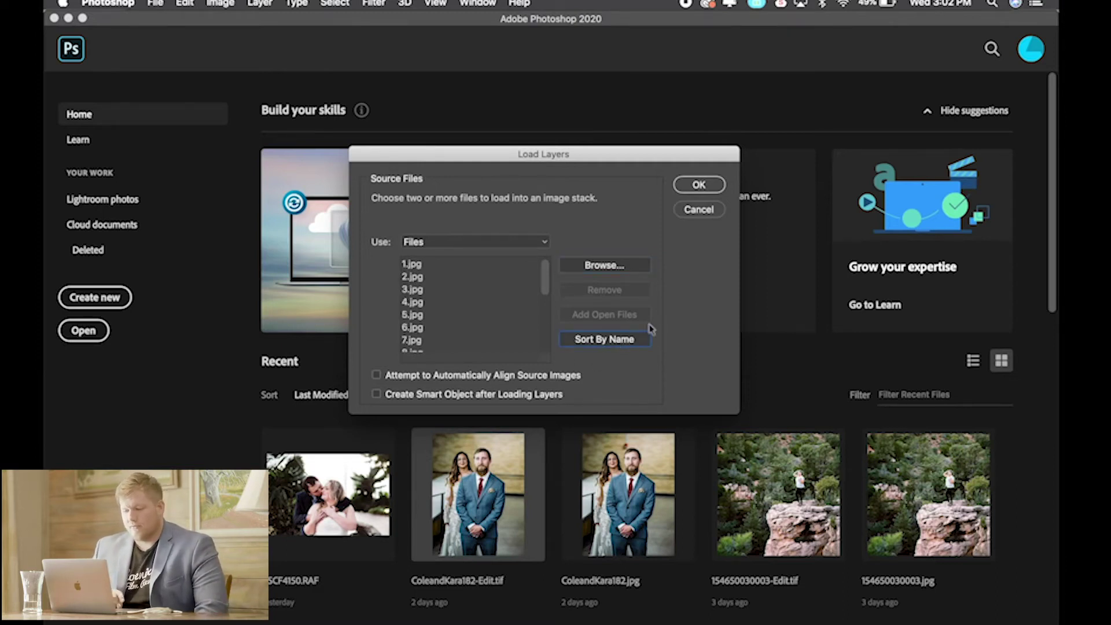
scroll(512, 296, "down", 5)
scroll(512, 295, "up", 5)
scroll(502, 276, "down", 5)
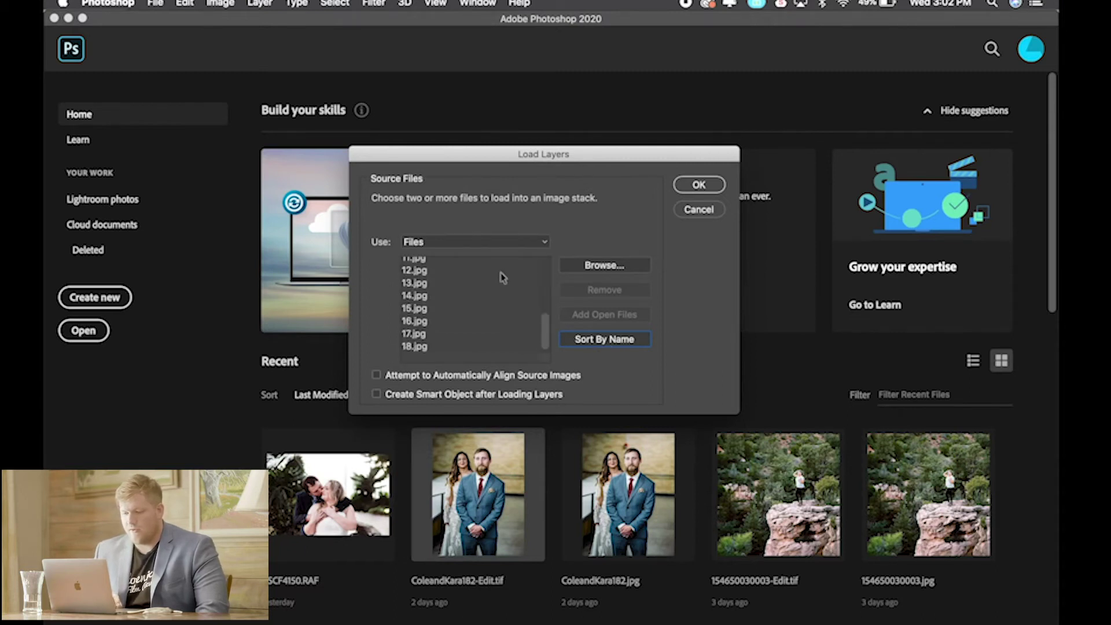
left_click(709, 186)
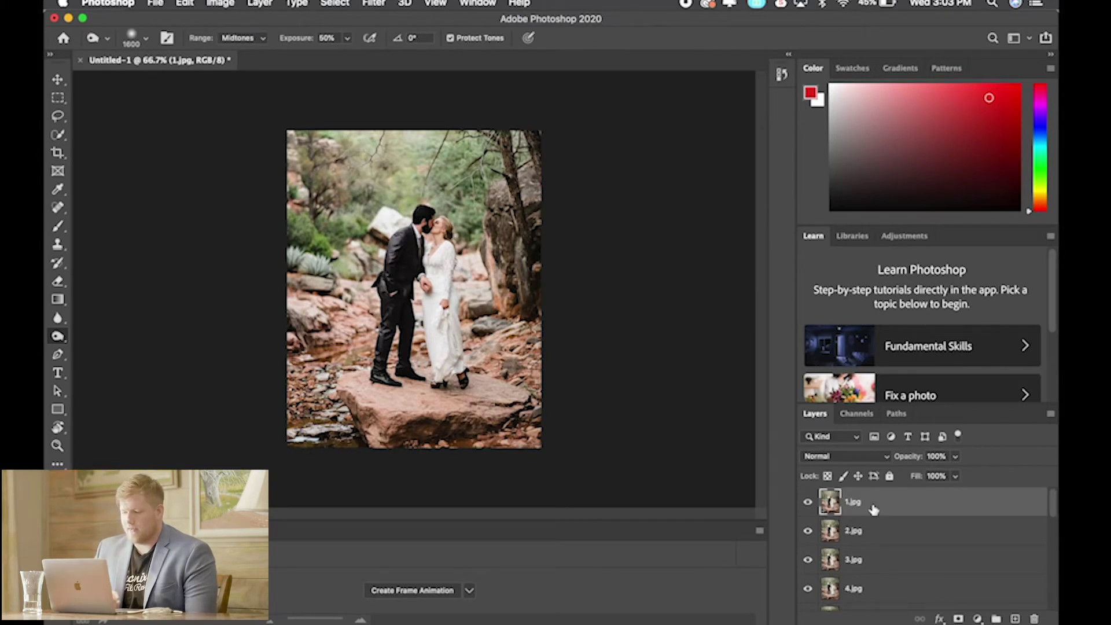
Review the order of the layer stack from 1.jpg down to 18.jpg, ending with the 1.jpg layer selected
scroll(874, 508, "down", 10)
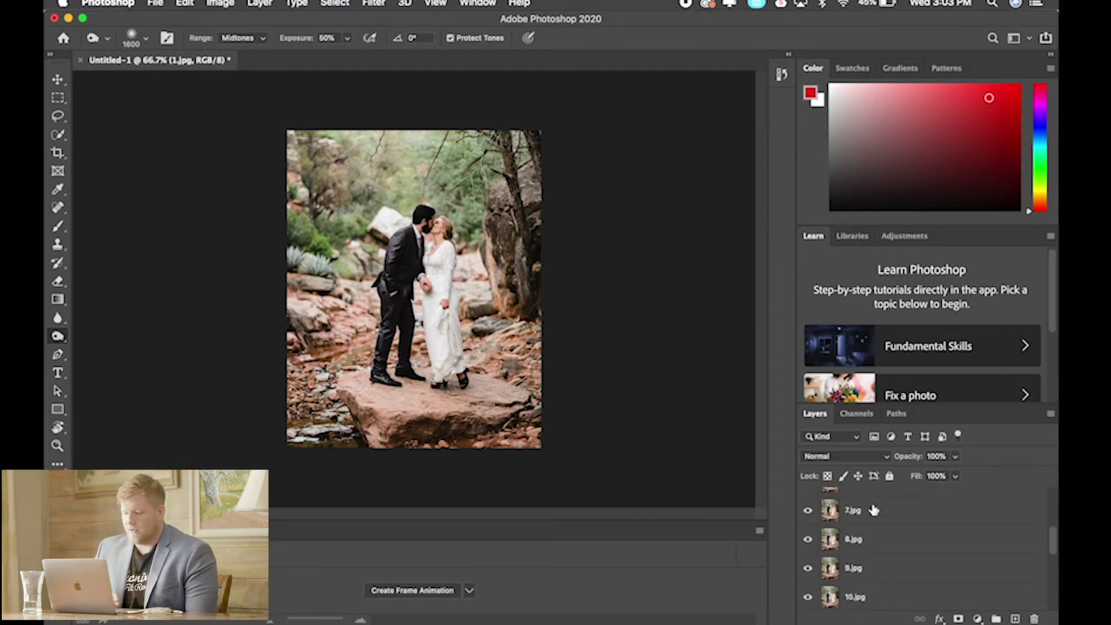
scroll(874, 508, "up", 10)
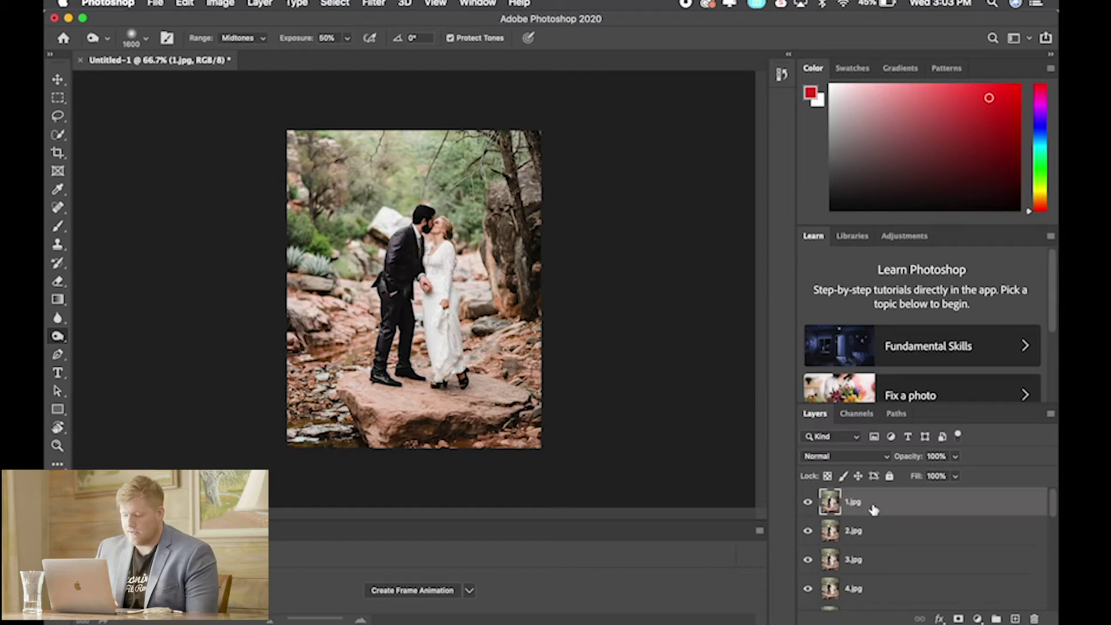
scroll(874, 509, "down", 5)
scroll(873, 509, "up", 5)
scroll(874, 510, "down", 10)
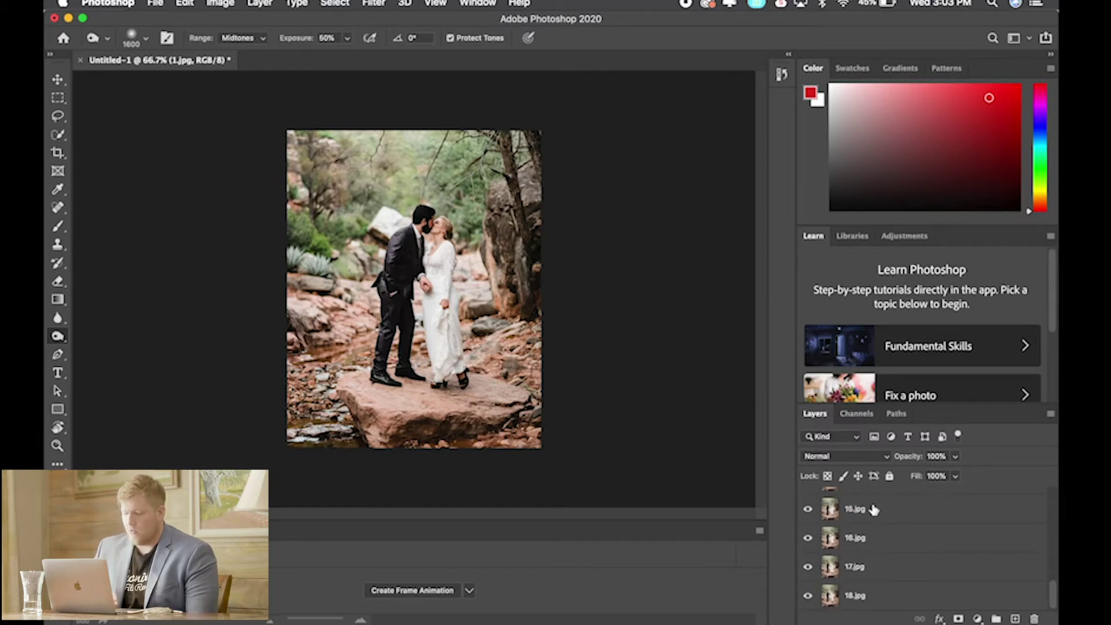
left_click(869, 598)
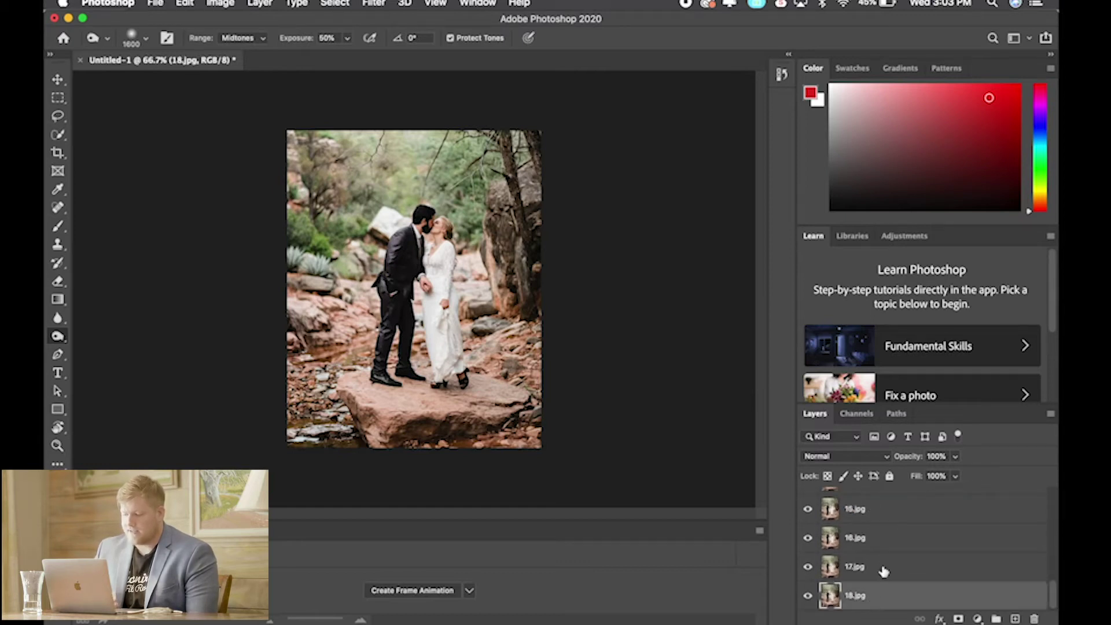
scroll(881, 570, "up", 10)
left_click(878, 499)
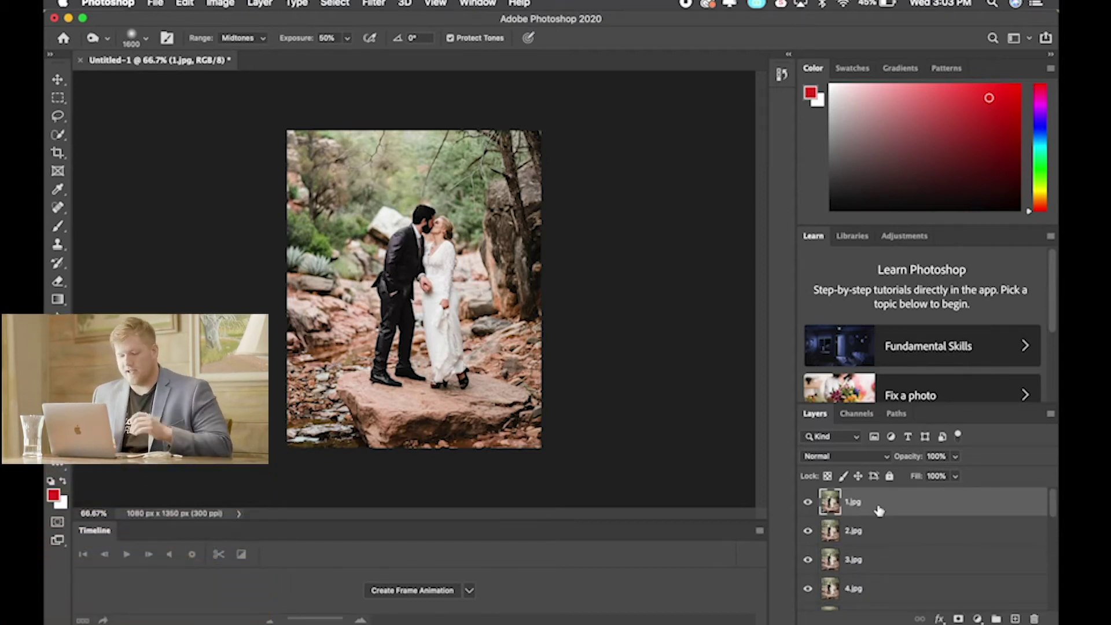
Select the layers from 1.jpg through 18.jpg and clear the selection around the whole canvas
key("super+a")
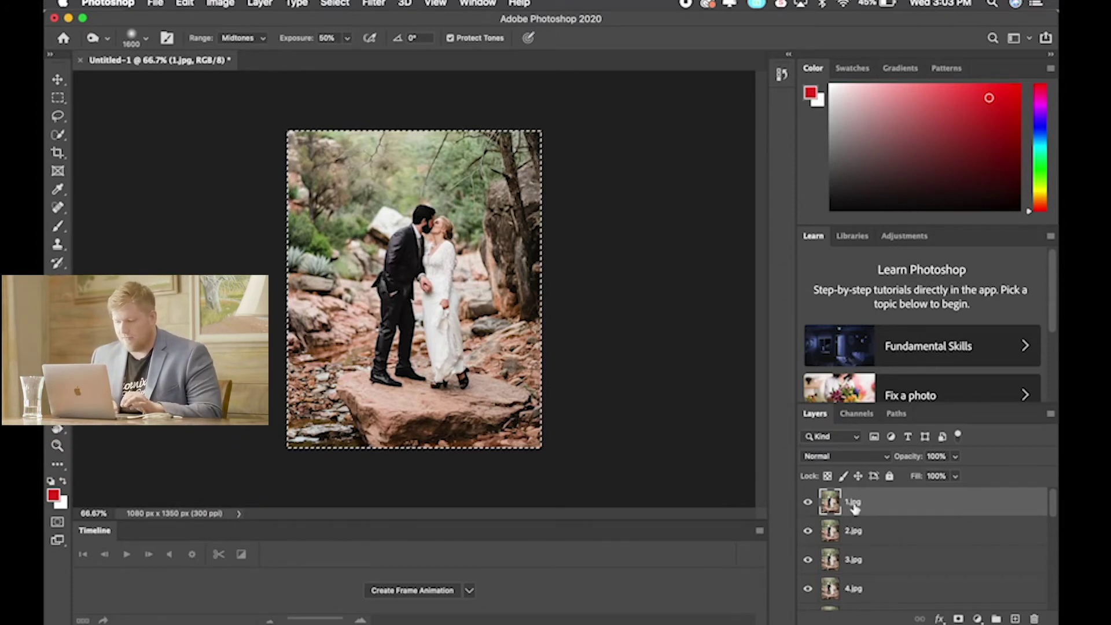
scroll(871, 529, "down", 6)
left_click(878, 596, "shift")
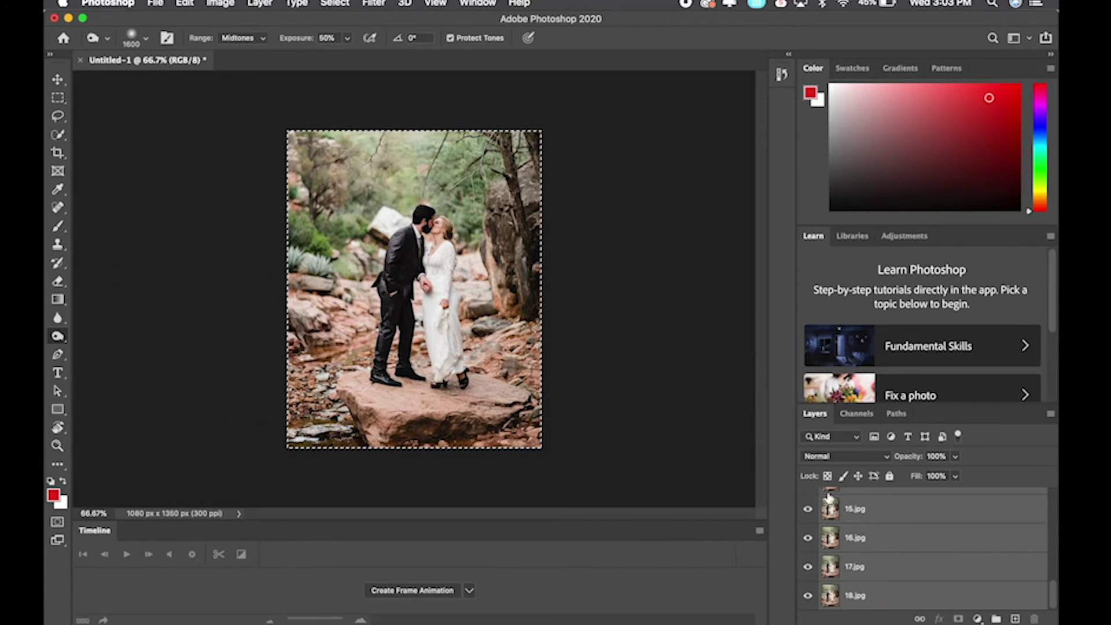
left_click(352, 4)
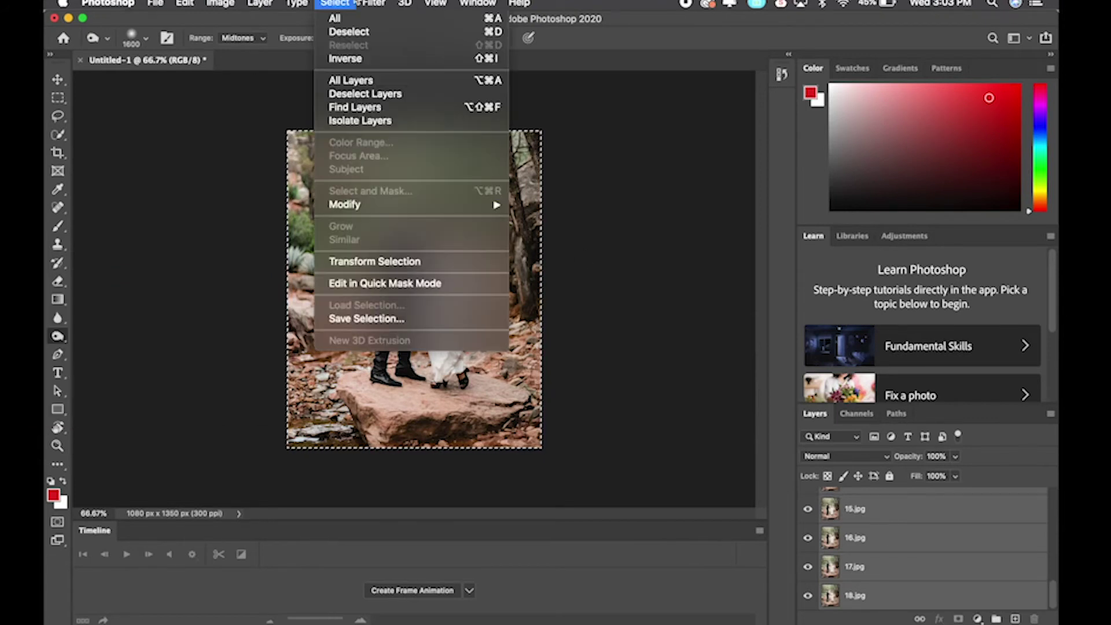
left_click(349, 32)
Select every layer in the document with the All Layers command
left_click(342, 3)
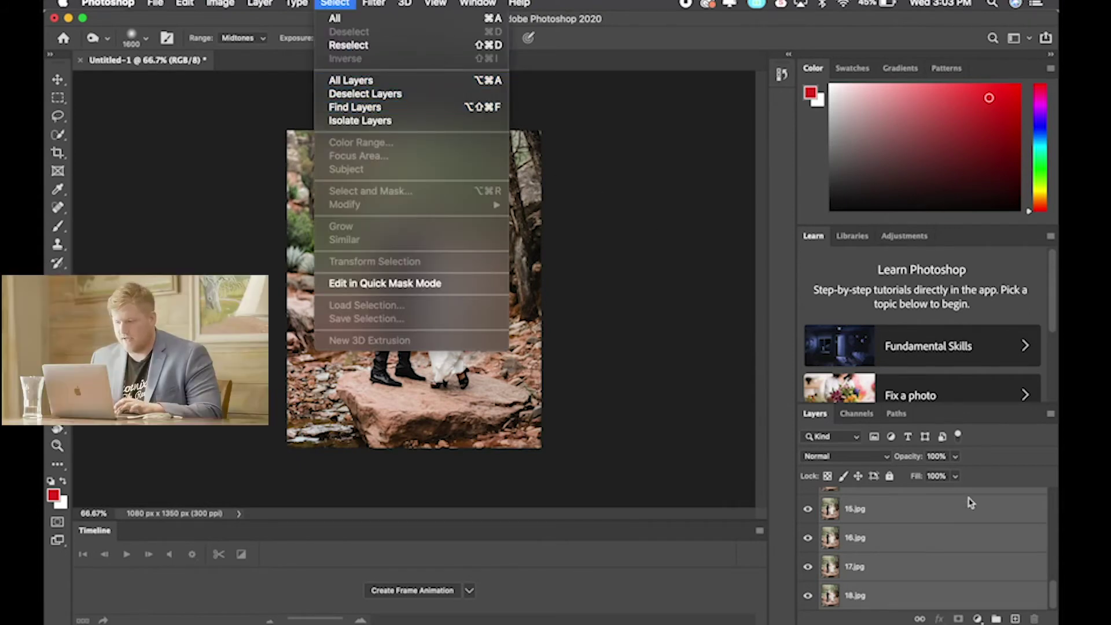
left_click(1016, 483)
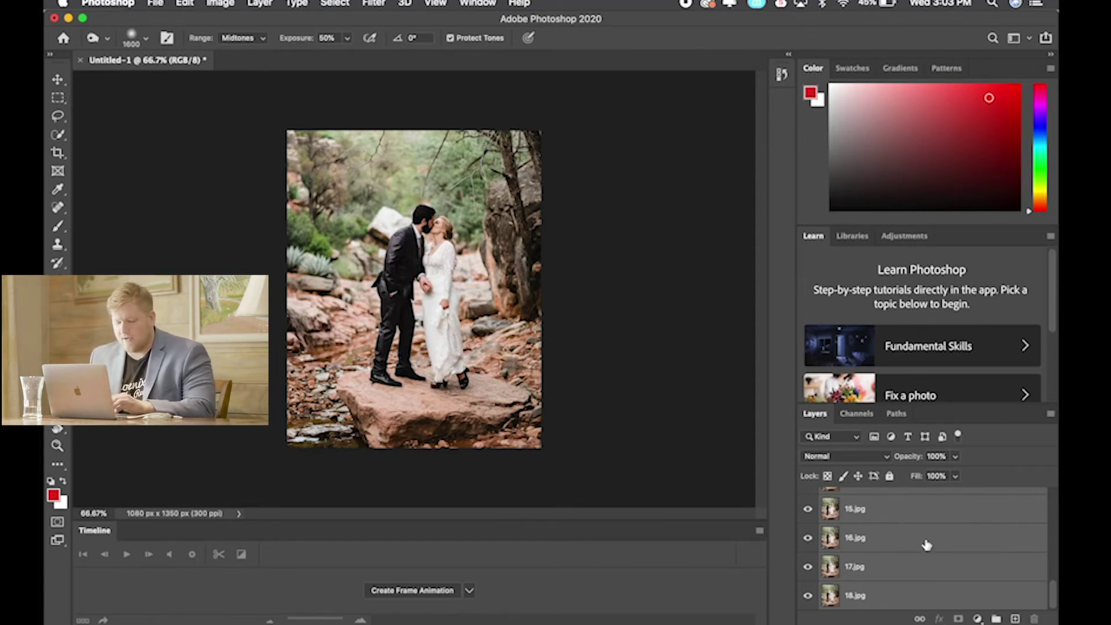
scroll(894, 512, "up", 4)
scroll(888, 508, "down", 3)
key("alt+super+a")
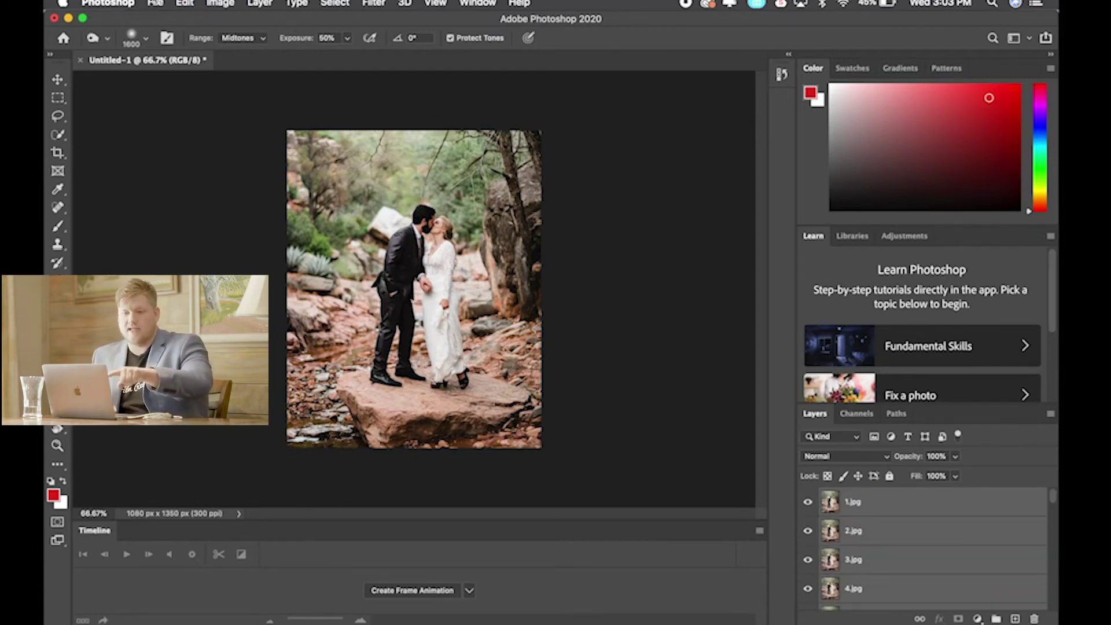
left_click(156, 3)
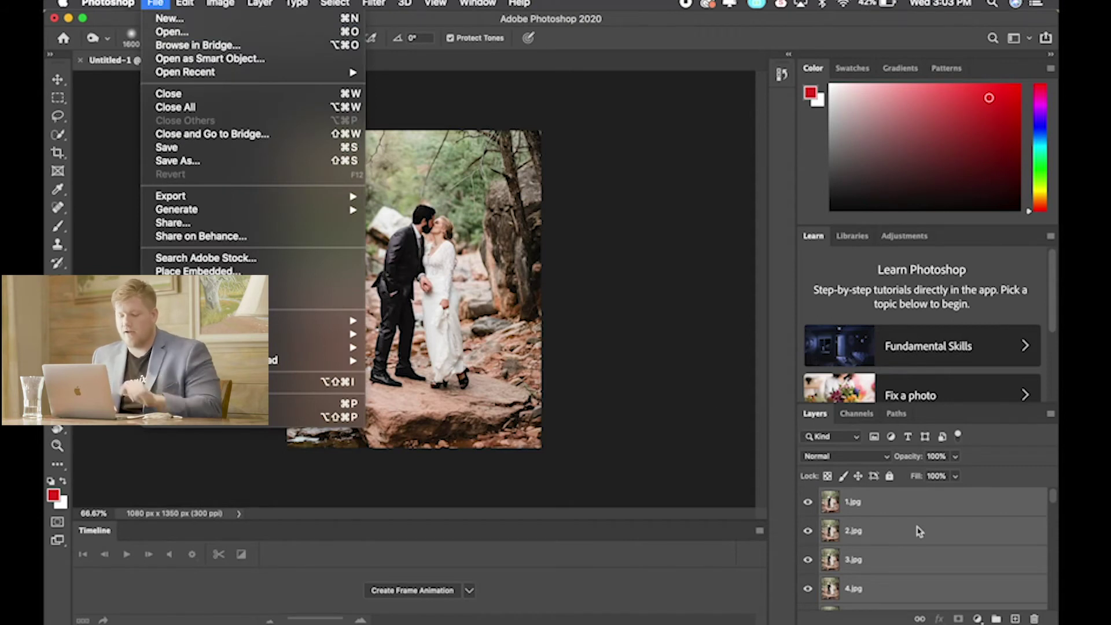
left_click(1039, 481)
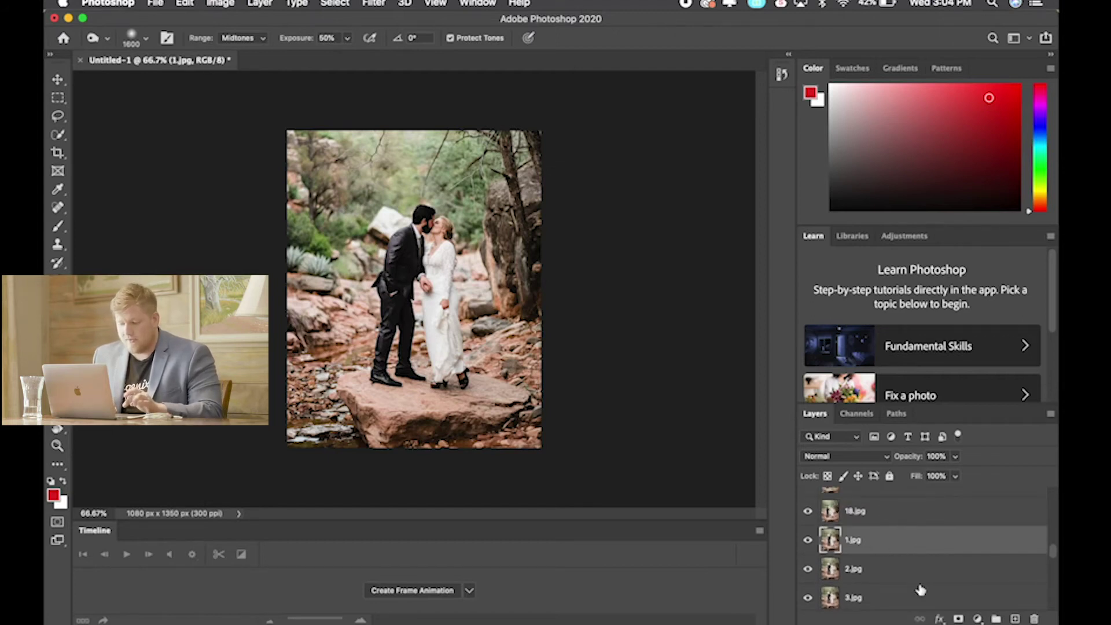
Select the lower set of layers from 1.jpg through 18.jpg and reverse its stacking order
scroll(922, 523, "down", 5)
scroll(922, 524, "down", 6)
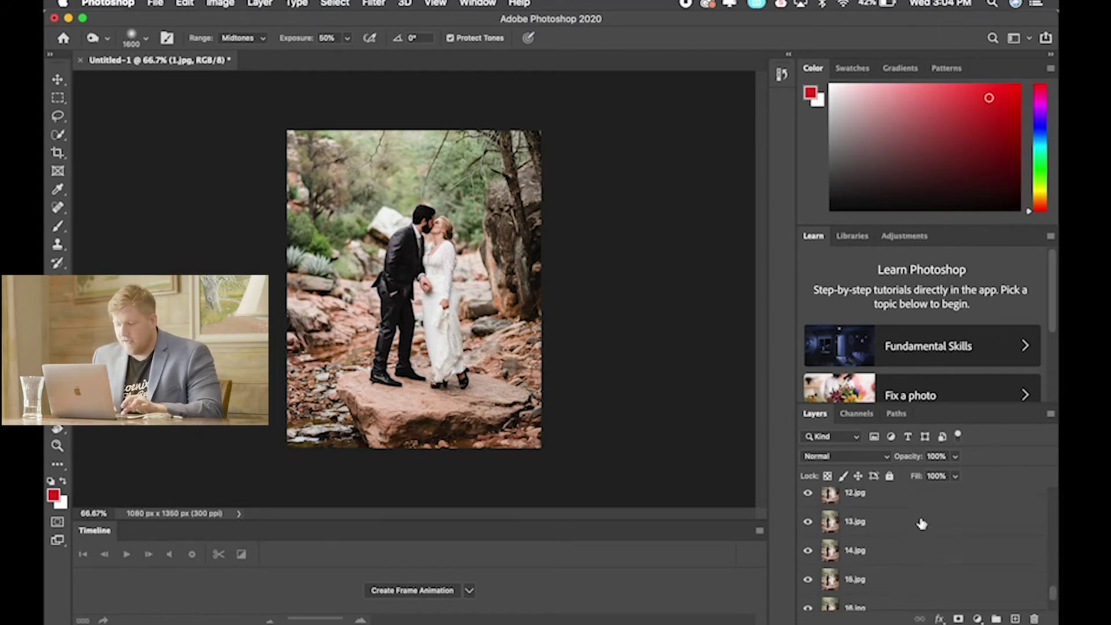
left_click(903, 600, "shift")
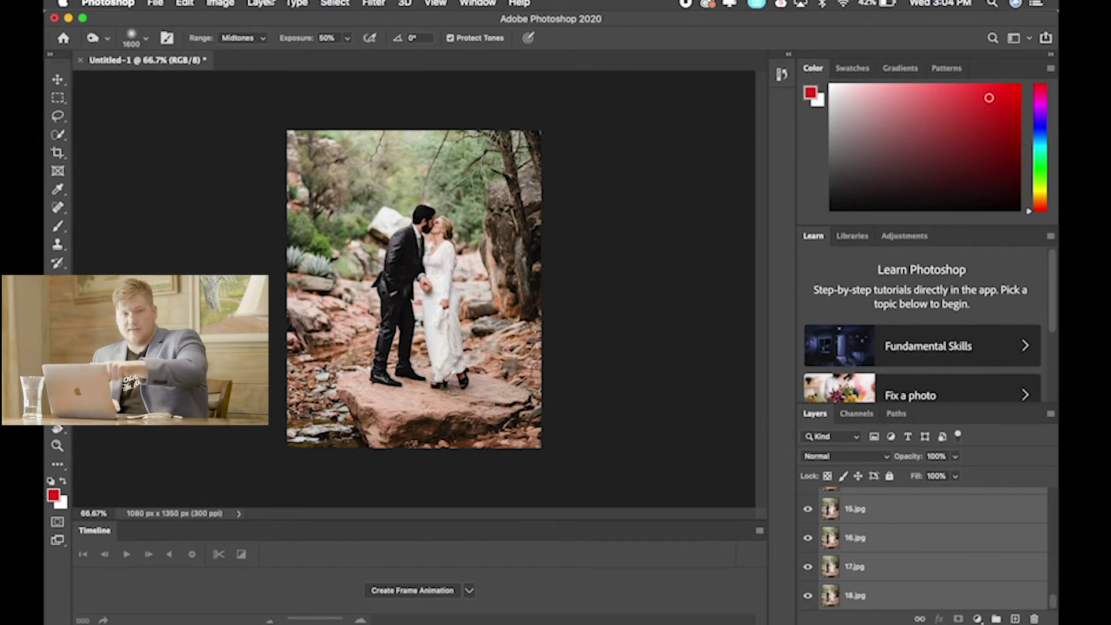
left_click(269, 3)
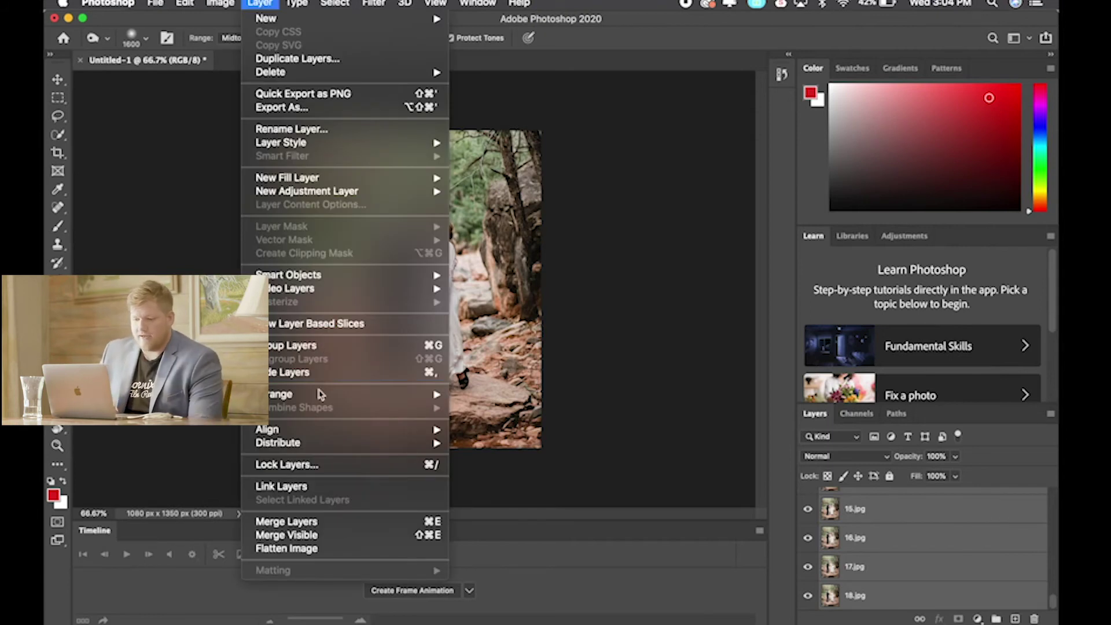
mouse_move(321, 394)
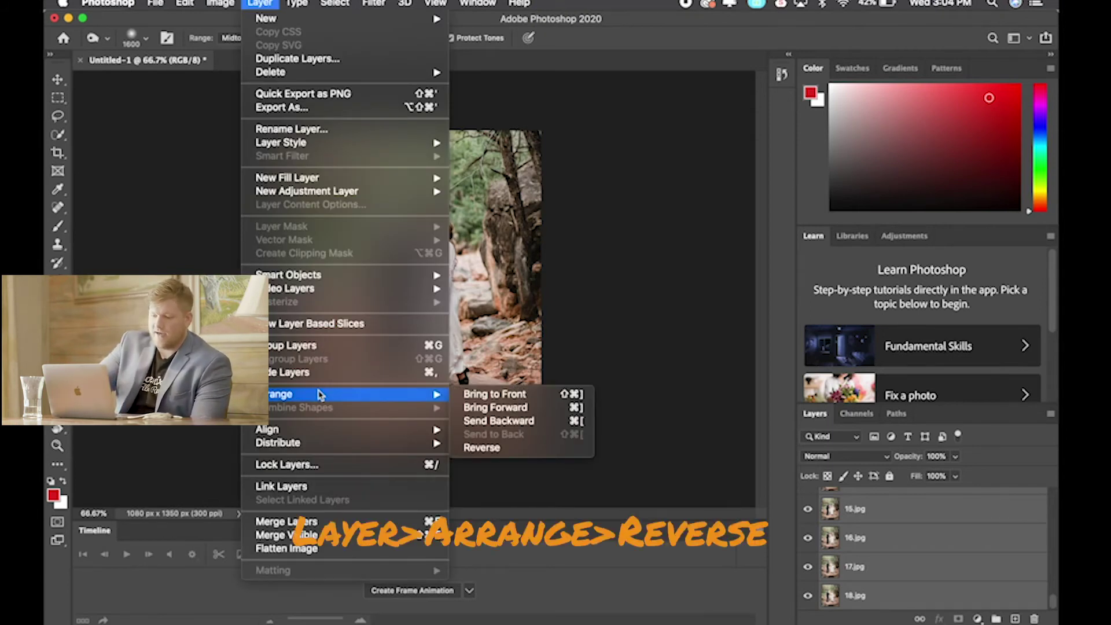
left_click(473, 447)
Check the layer order through both sets and select the topmost 1.jpg layer
scroll(868, 541, "up", 10)
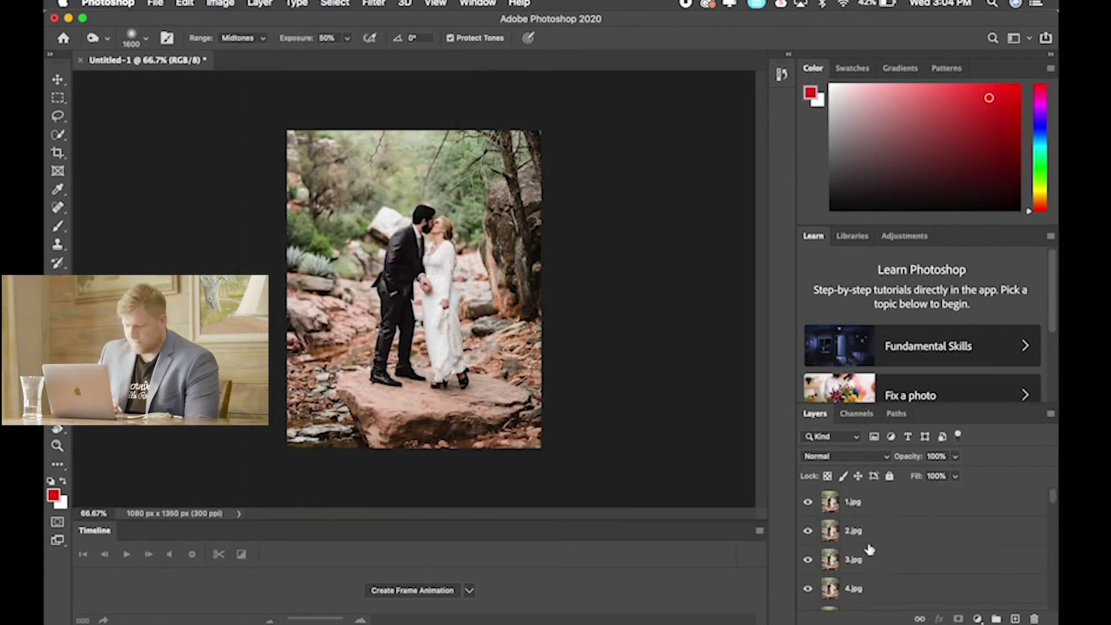
scroll(869, 549, "down", 10)
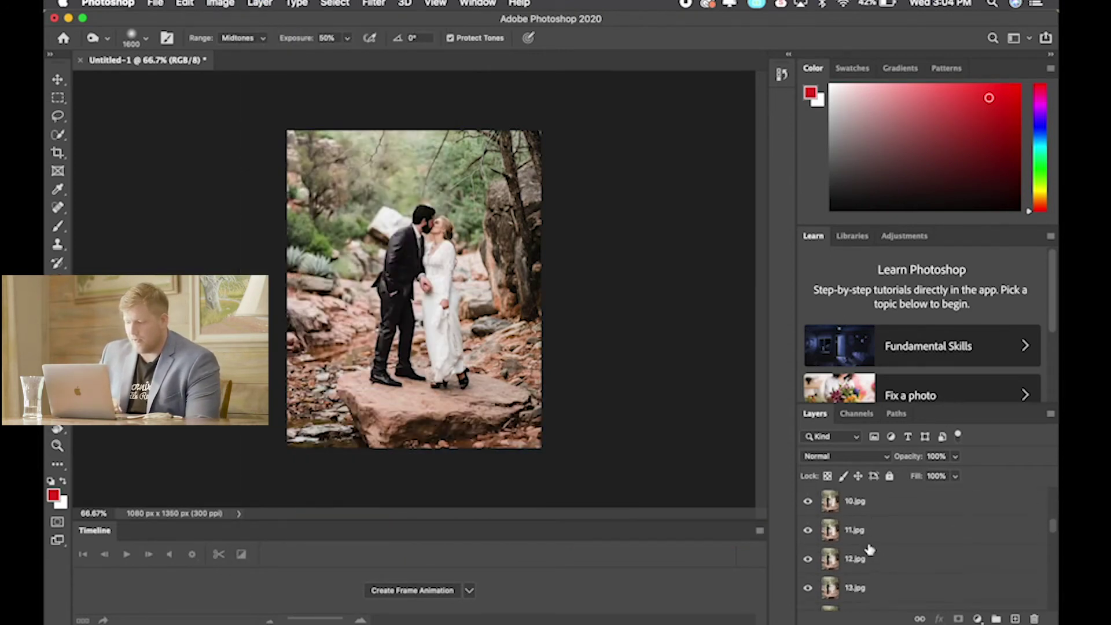
scroll(869, 549, "down", 5)
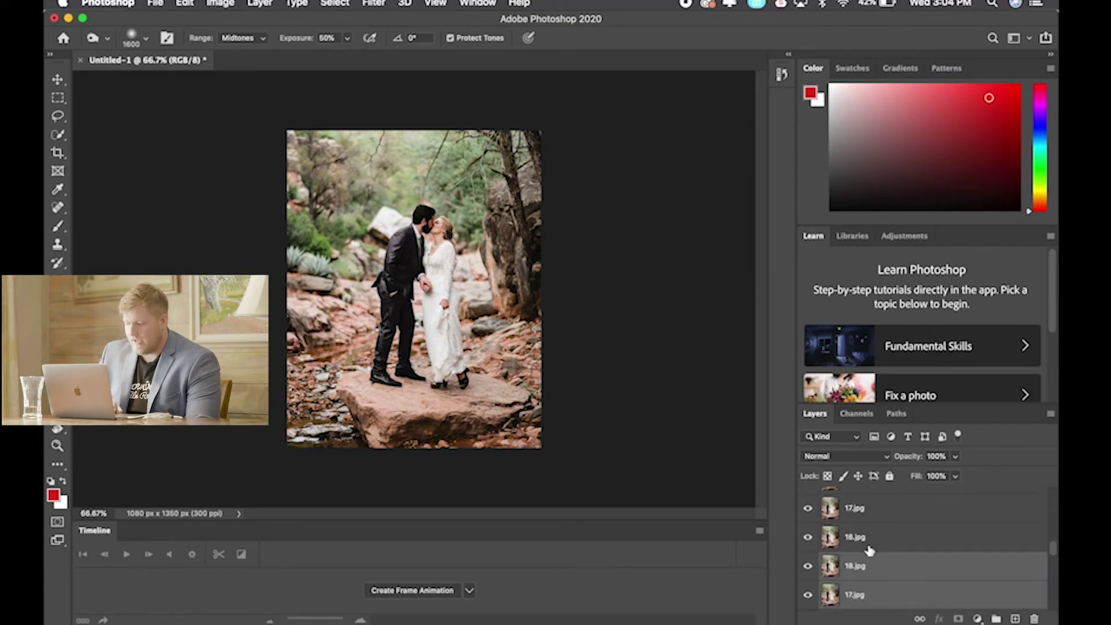
scroll(870, 562, "up", 3)
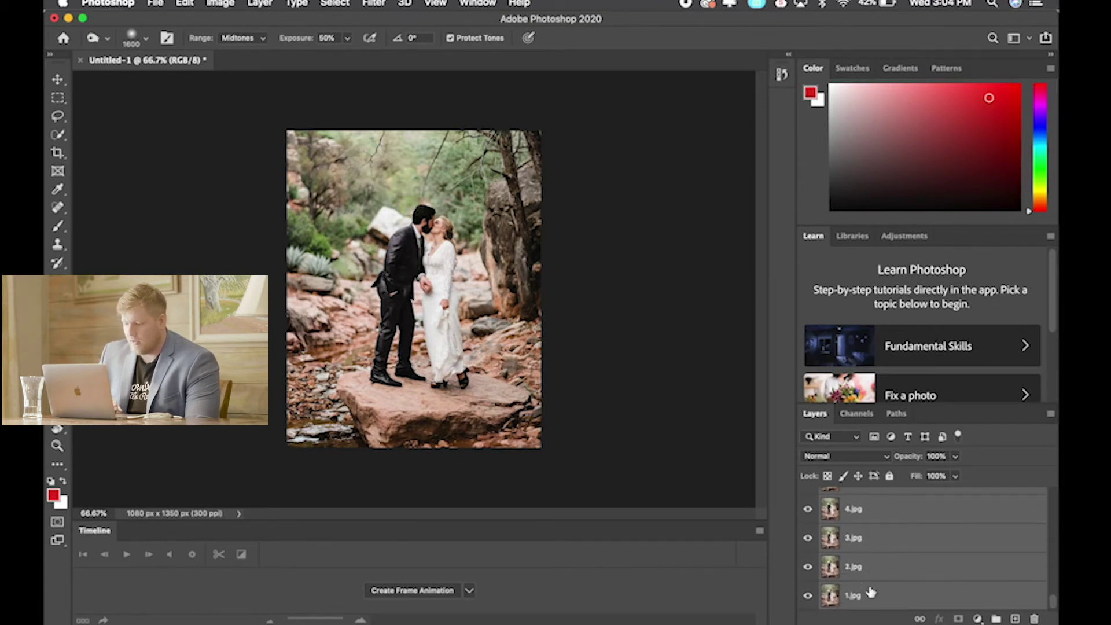
scroll(871, 595, "up", 8)
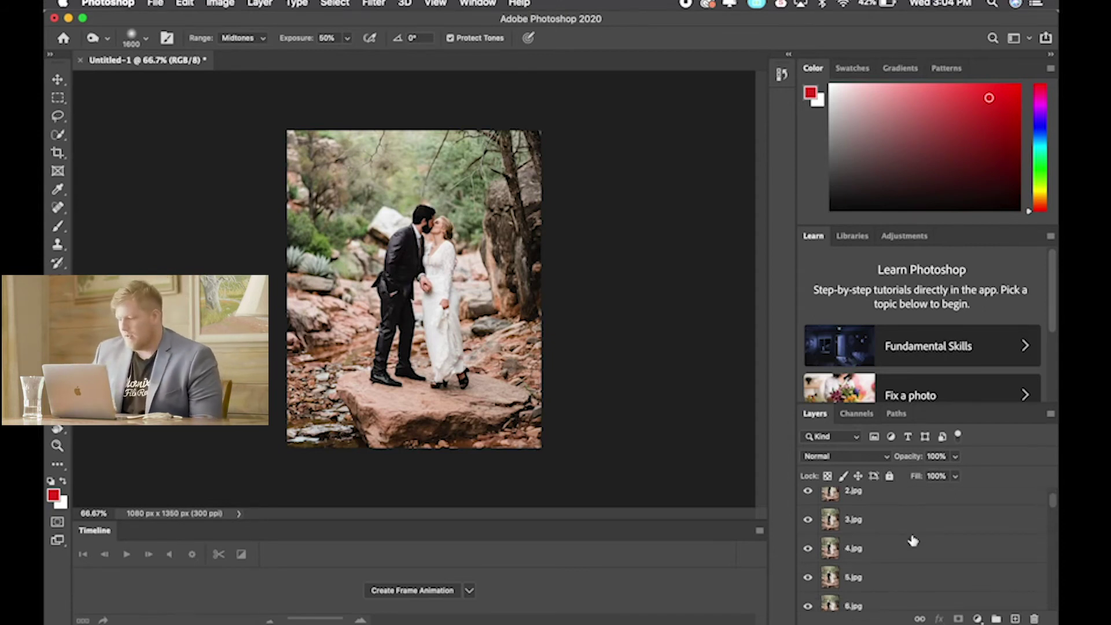
left_click(895, 514)
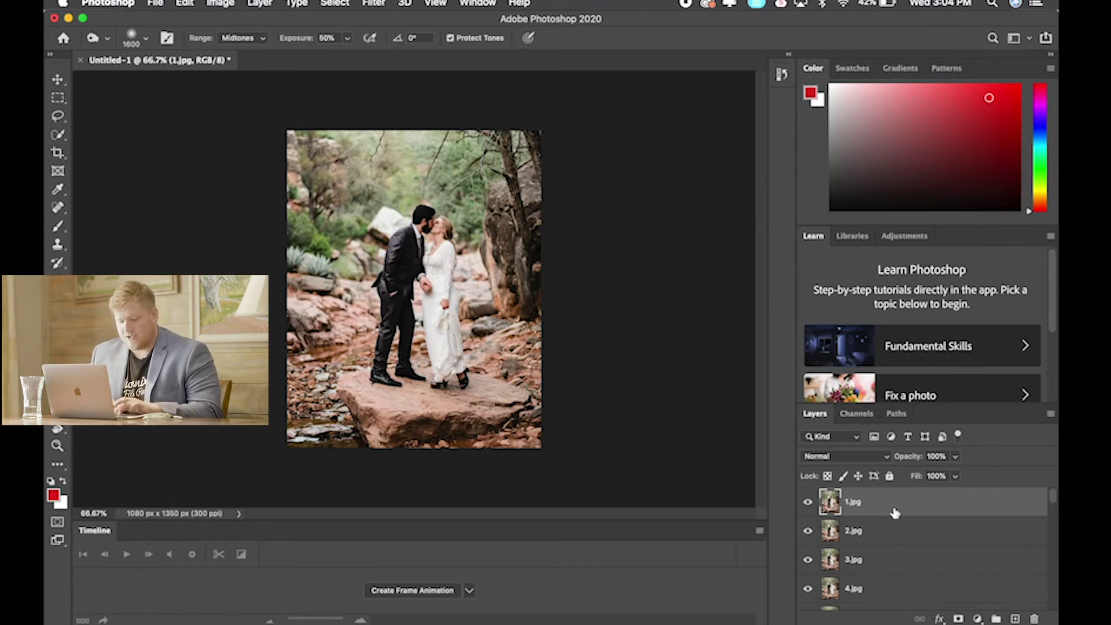
Select every layer in the document and duplicate the whole set several times to lengthen the sequence
key("alt+super+a")
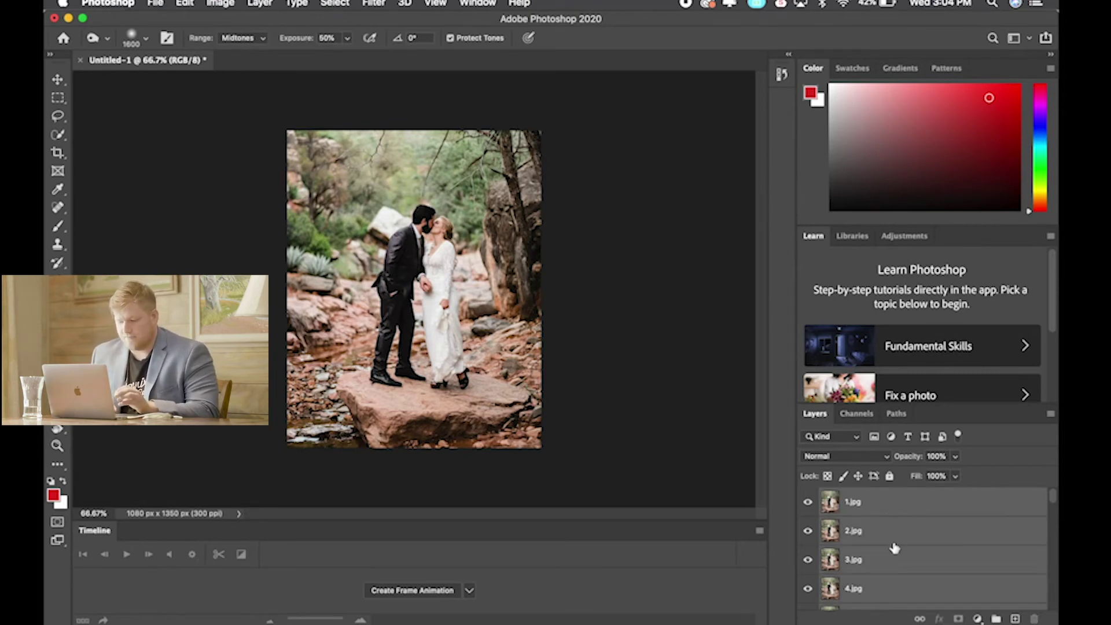
scroll(895, 548, "down", 15)
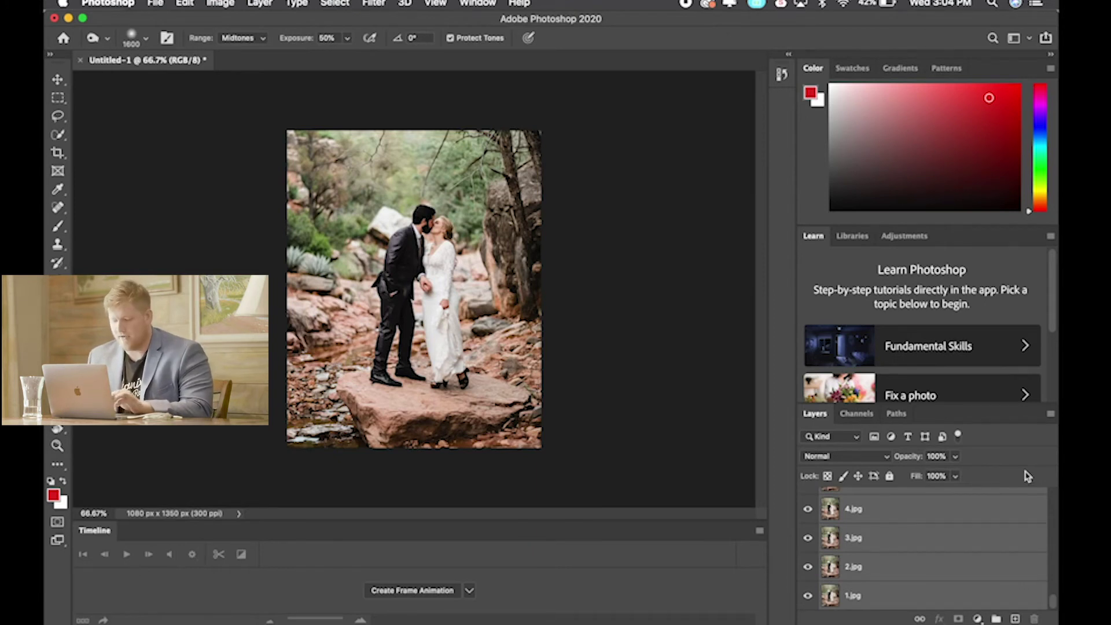
key("super+z")
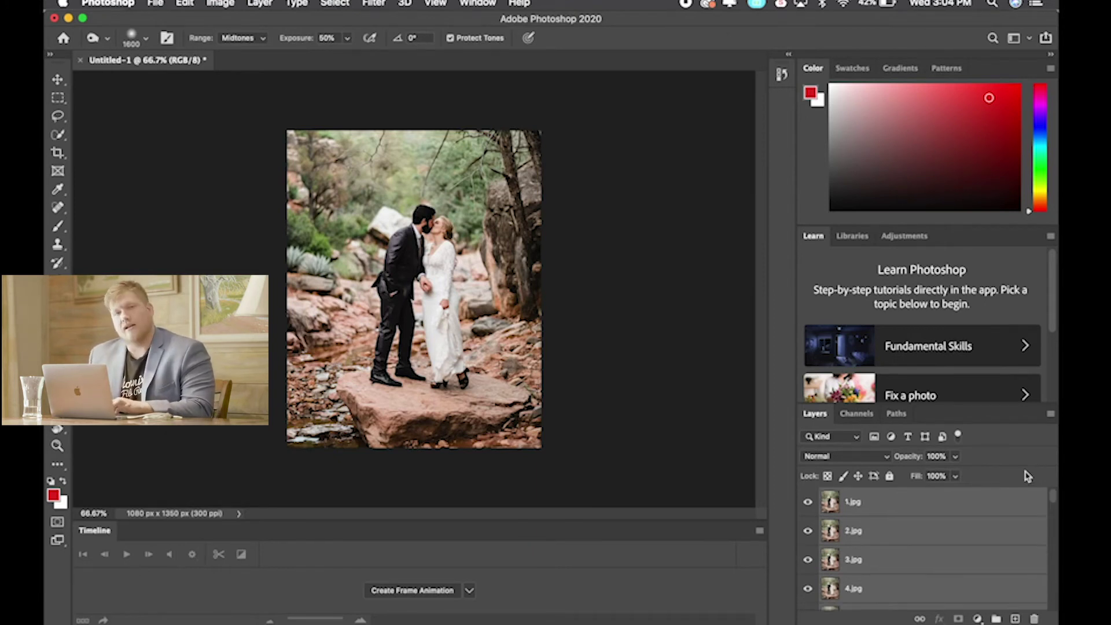
key("super+shift+z")
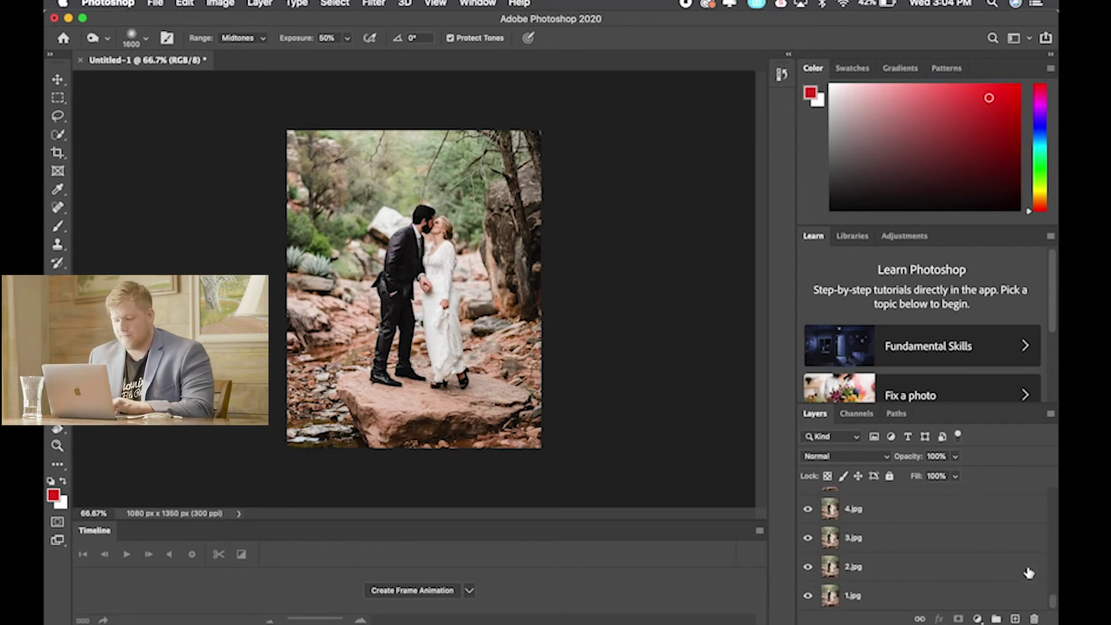
key("super+z")
scroll(1029, 573, "down", 5)
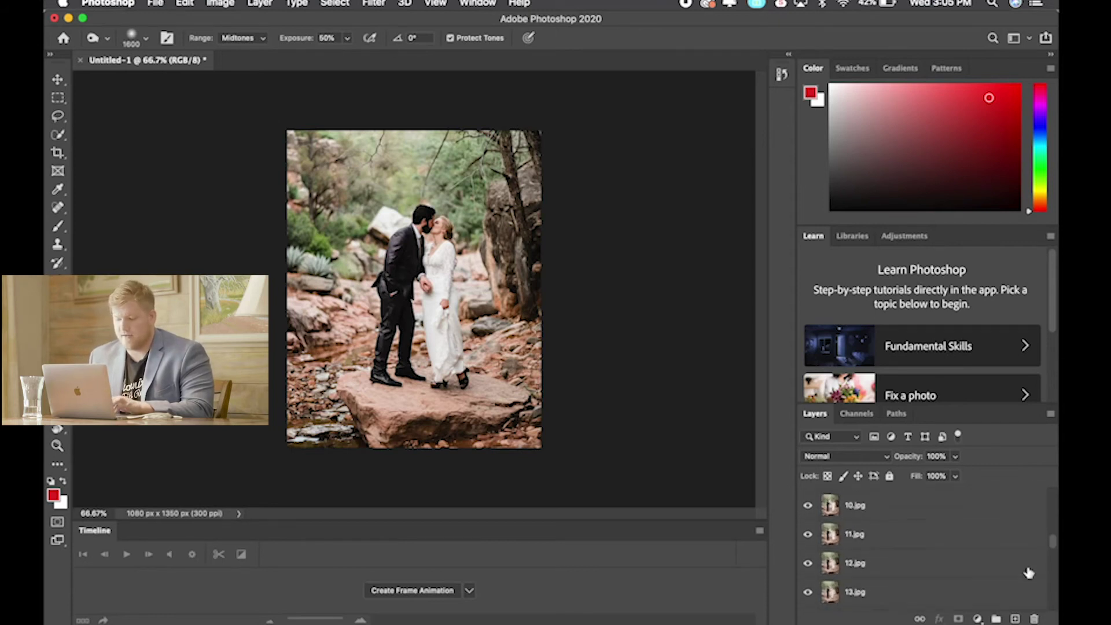
key("super+z")
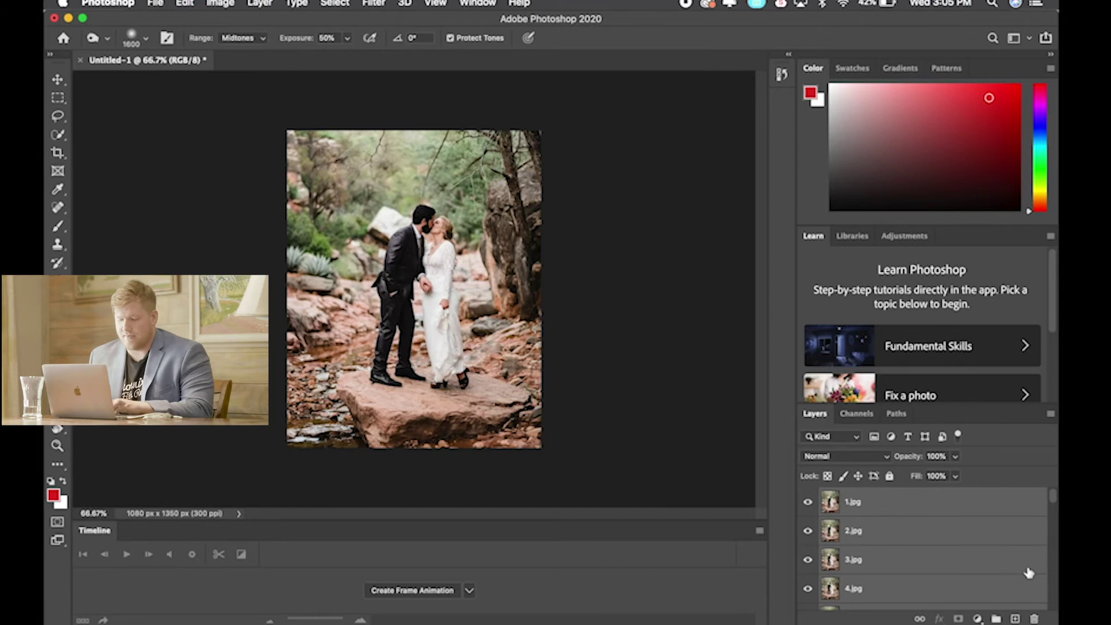
key("super+shift+z")
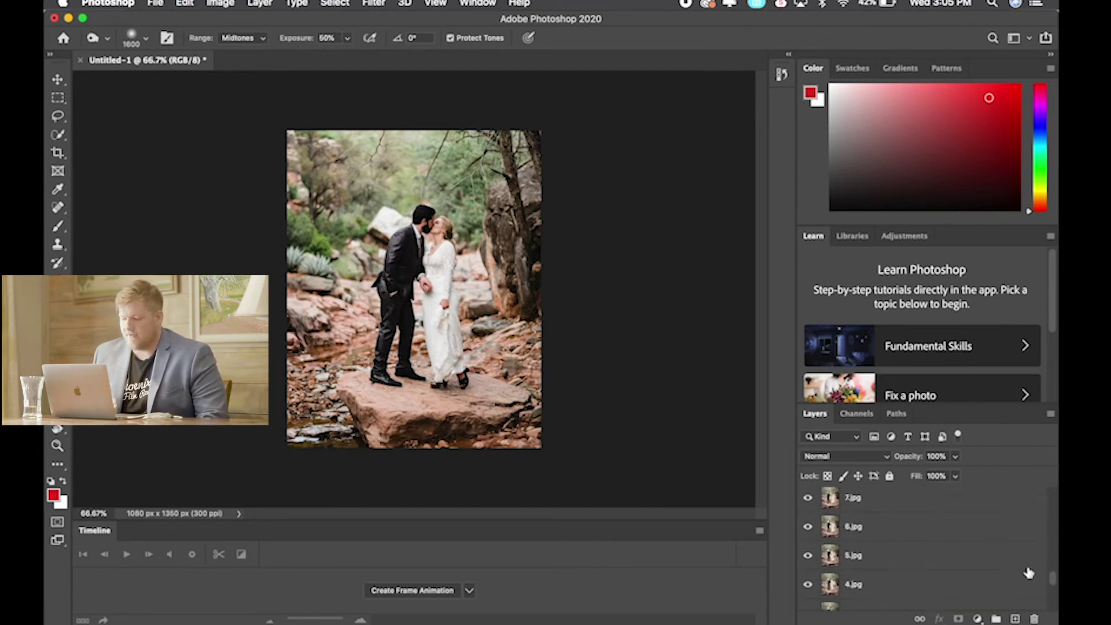
key("super+z")
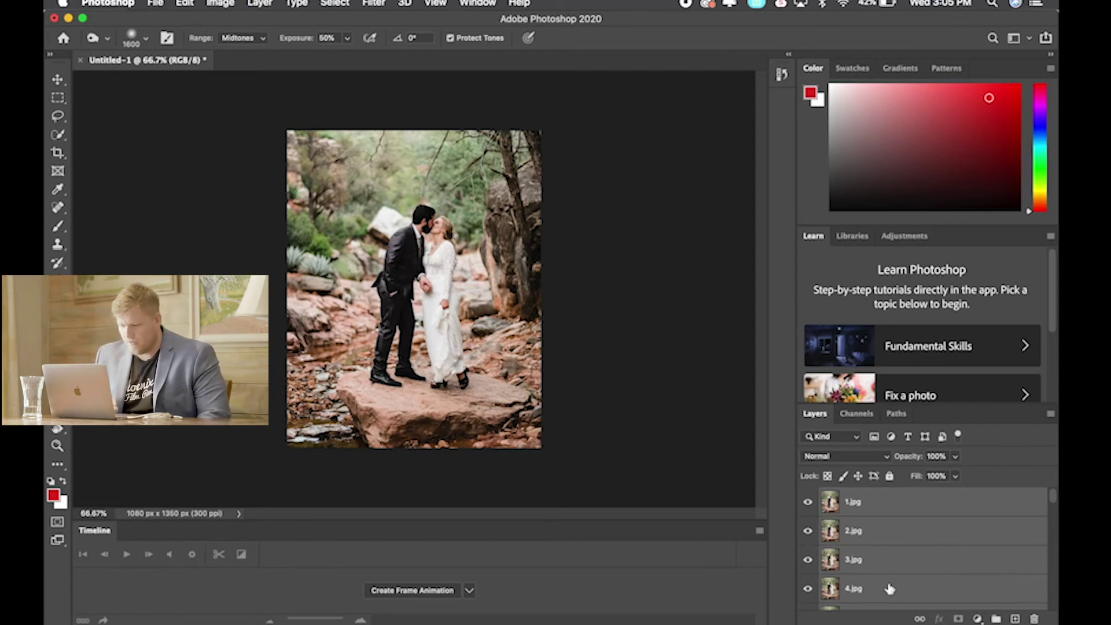
Create a frame animation in the timeline and make its frames from the layers
scroll(889, 588, "down", 3)
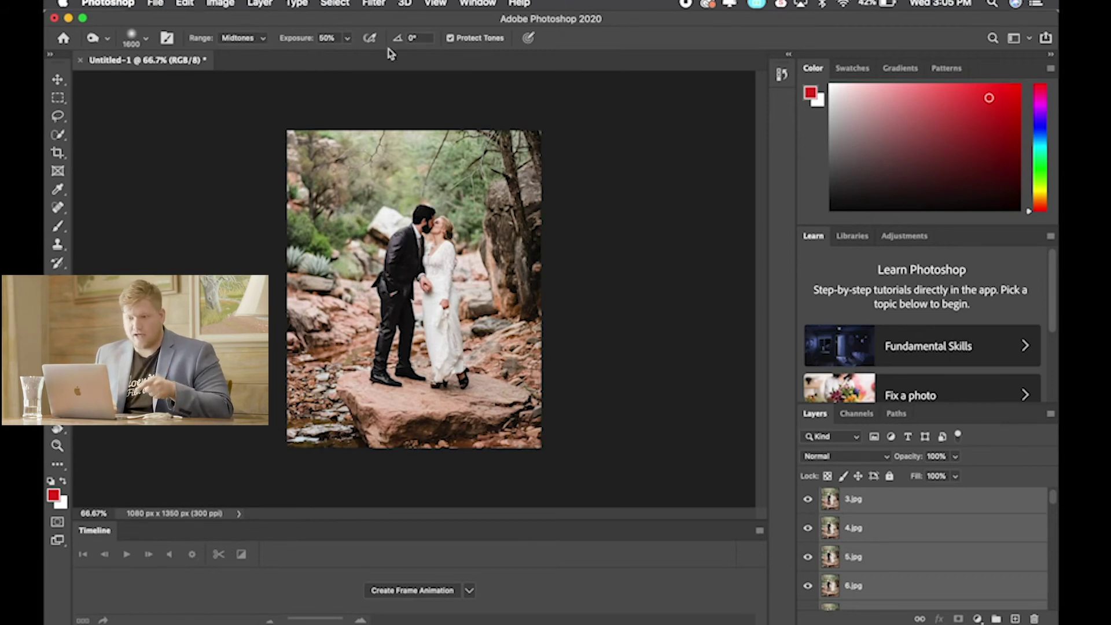
left_click(435, 3)
mouse_move(478, 3)
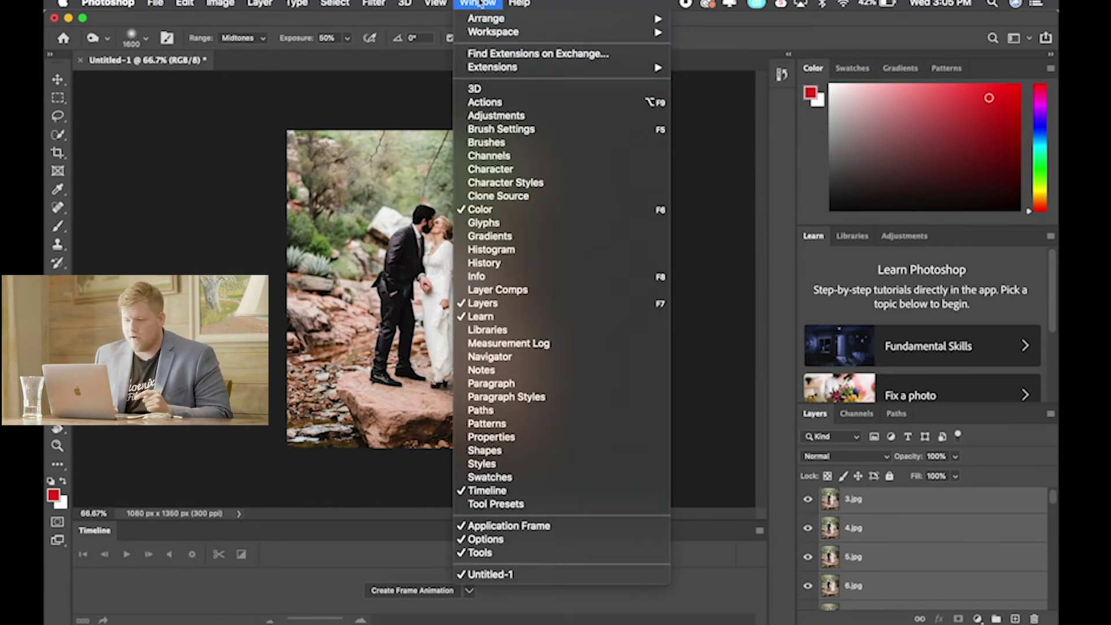
left_click(344, 468)
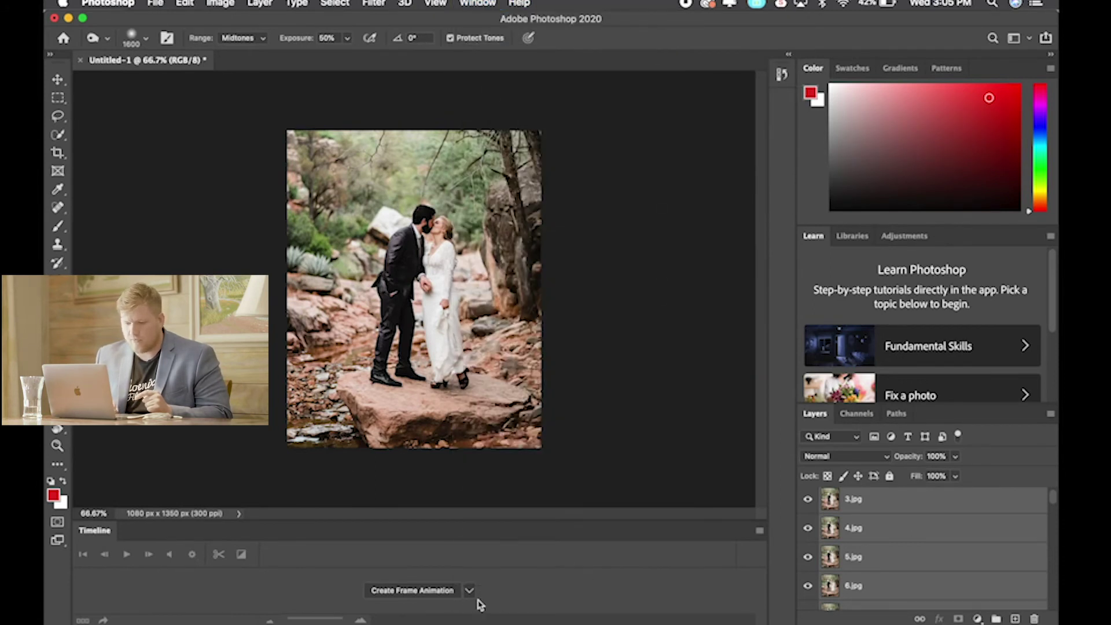
left_click(426, 591)
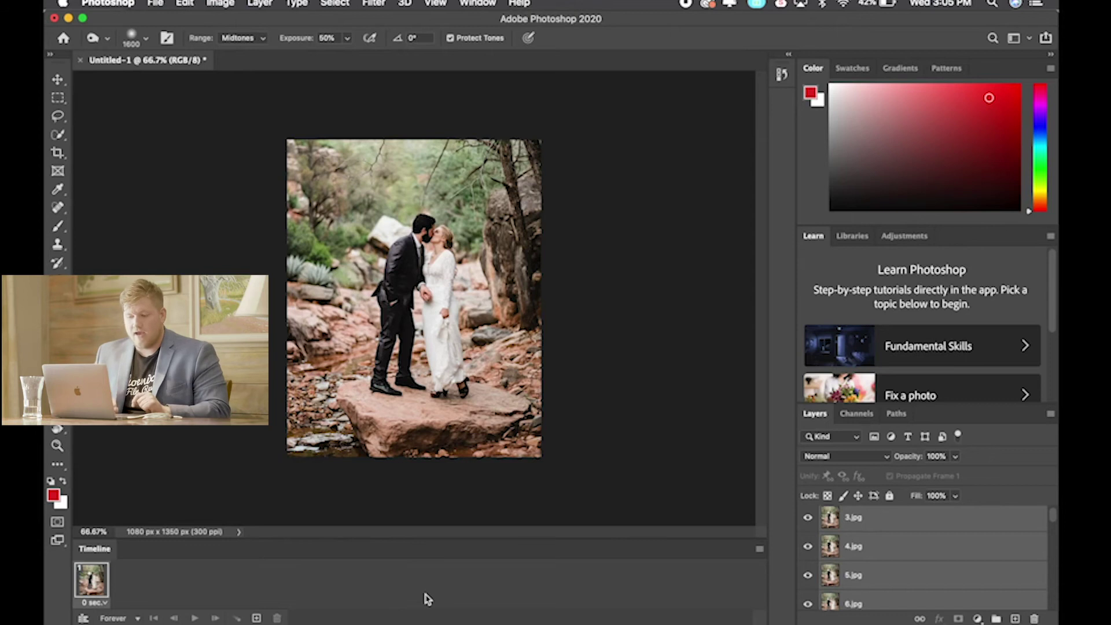
left_click(758, 550)
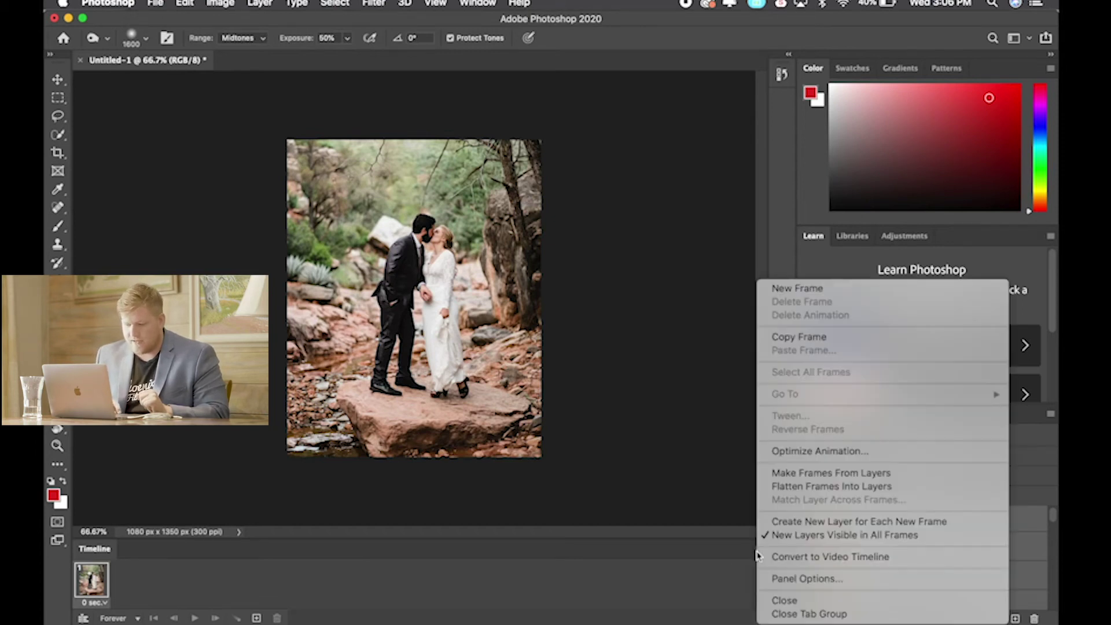
left_click(832, 474)
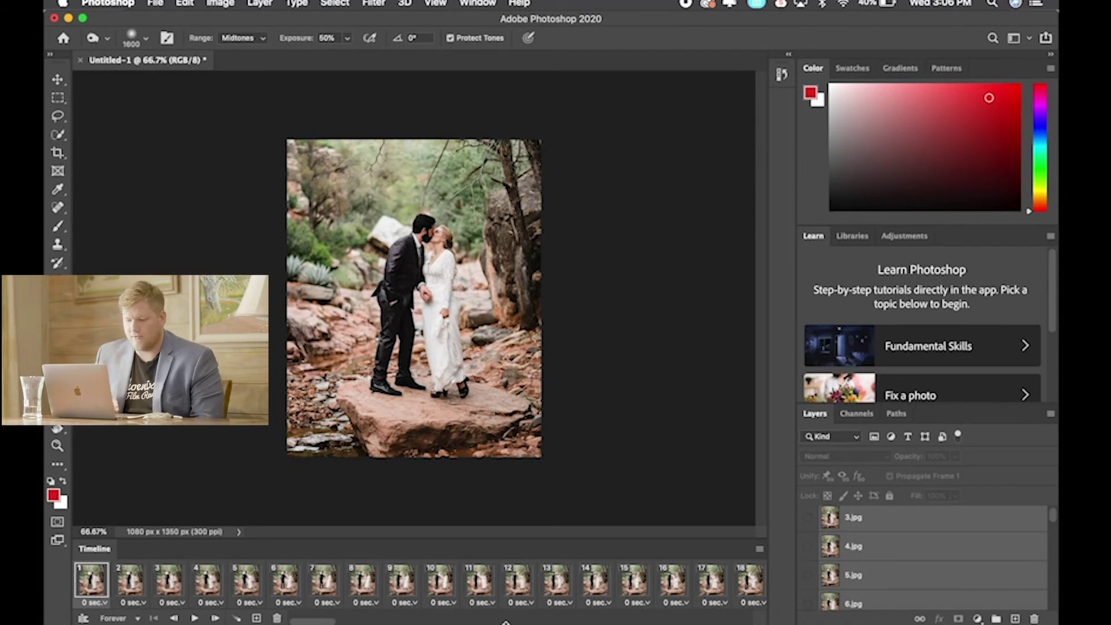
Play the frame animation as a preview, stop it and go back to the first frames
left_click(196, 618)
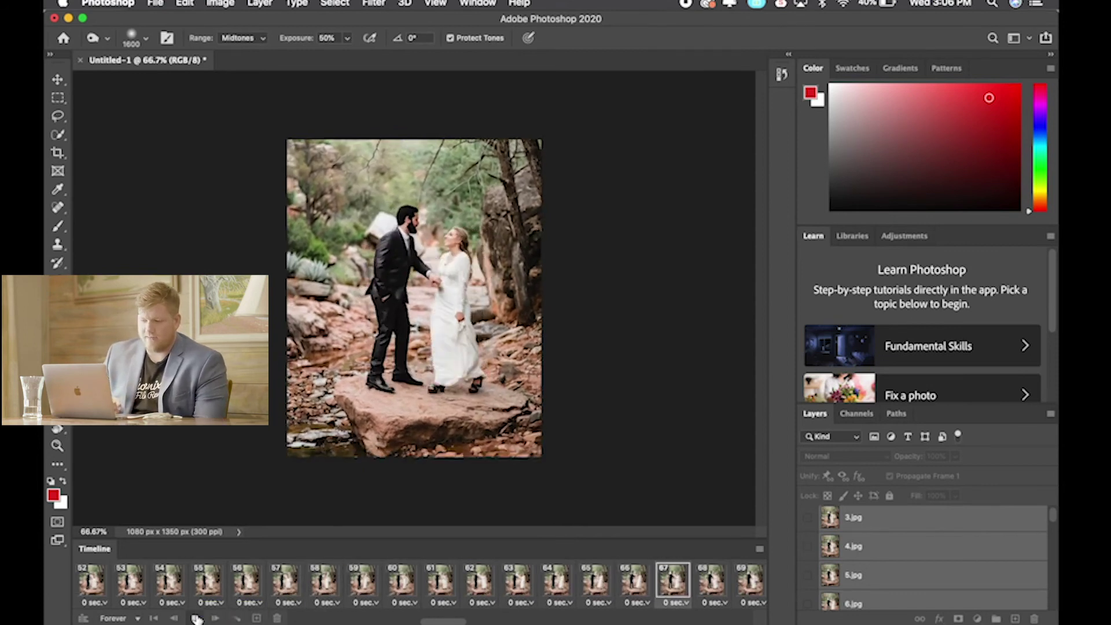
left_click(197, 619)
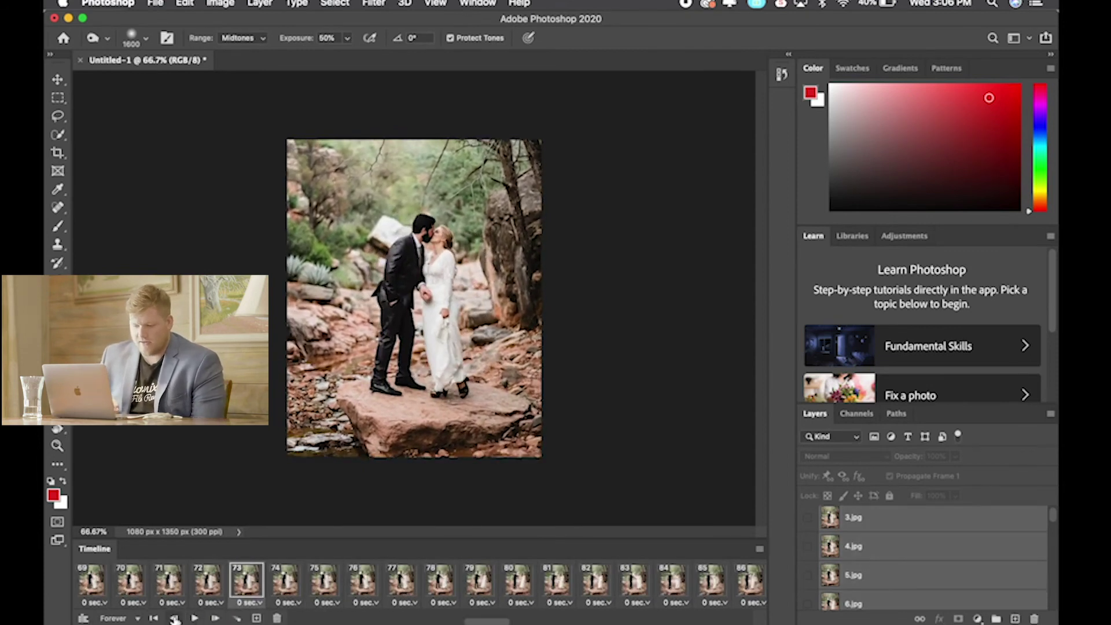
scroll(117, 603, "left", 15)
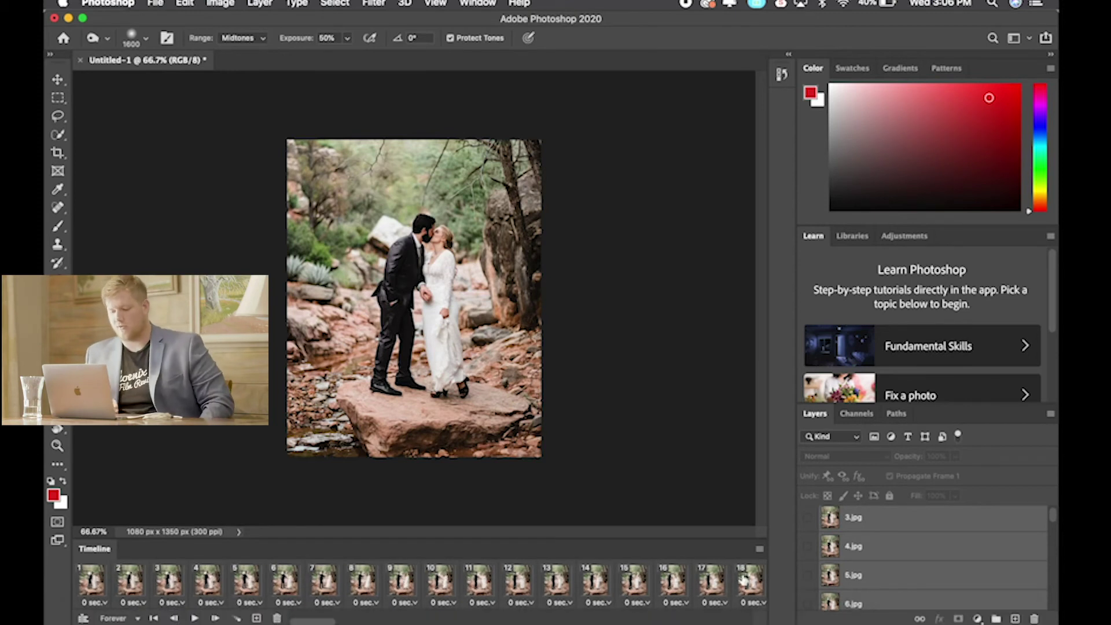
Select all animation frames and set their delay to 0.1 seconds
left_click(760, 550)
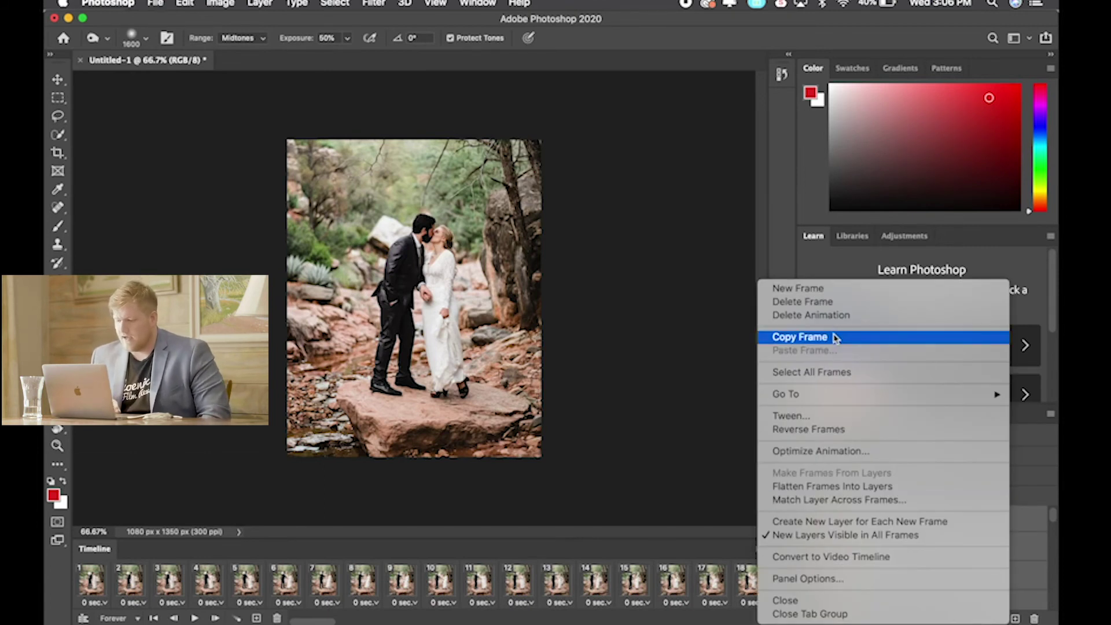
left_click(822, 519)
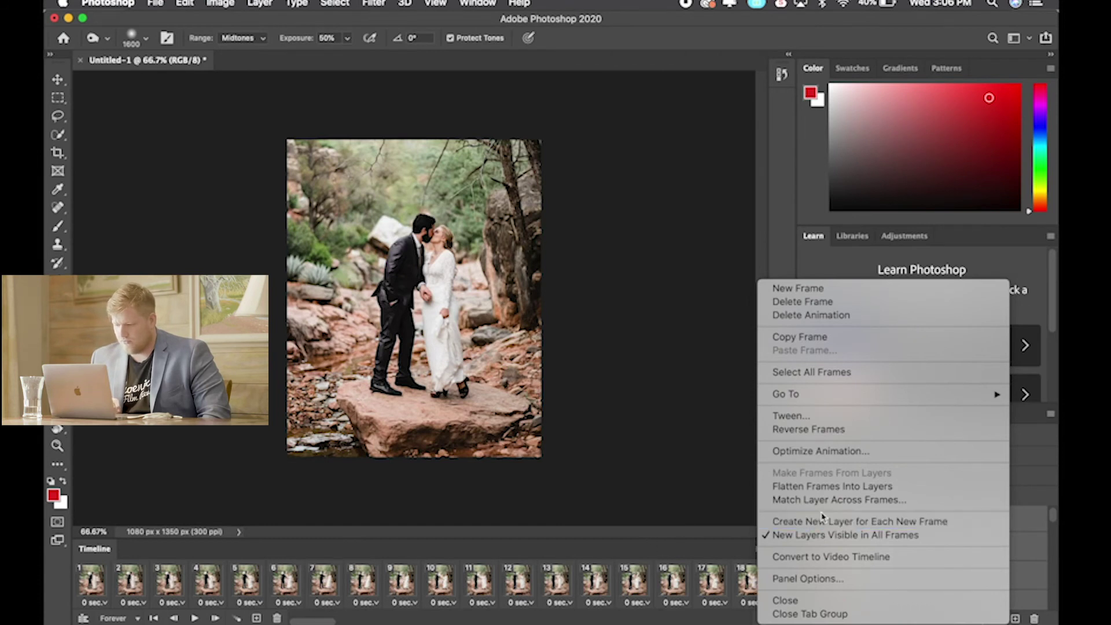
left_click(852, 376)
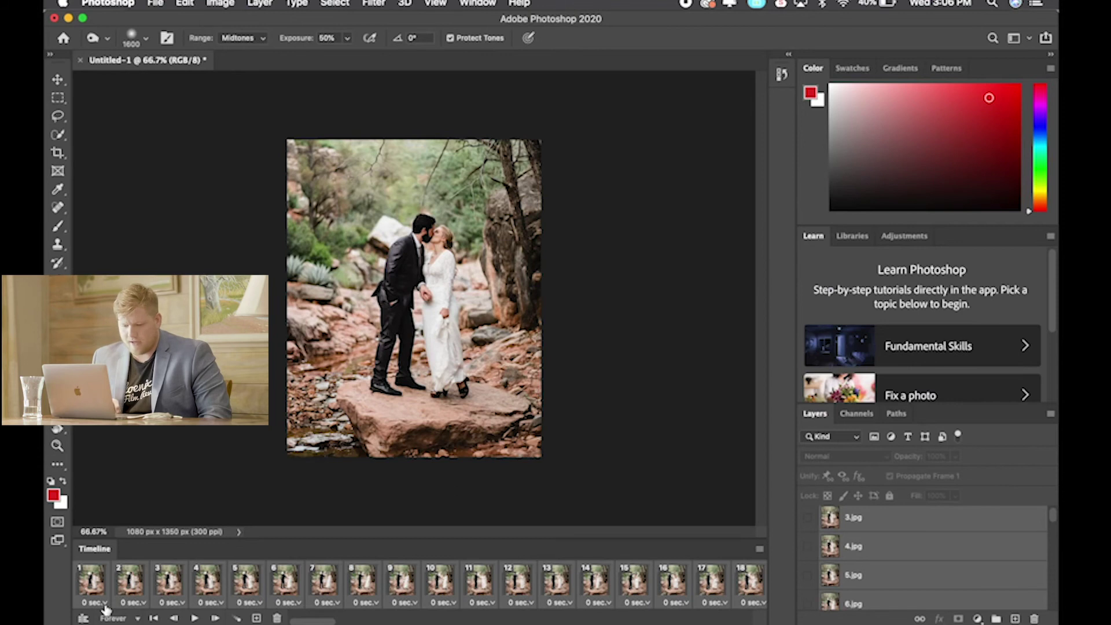
left_click(104, 605)
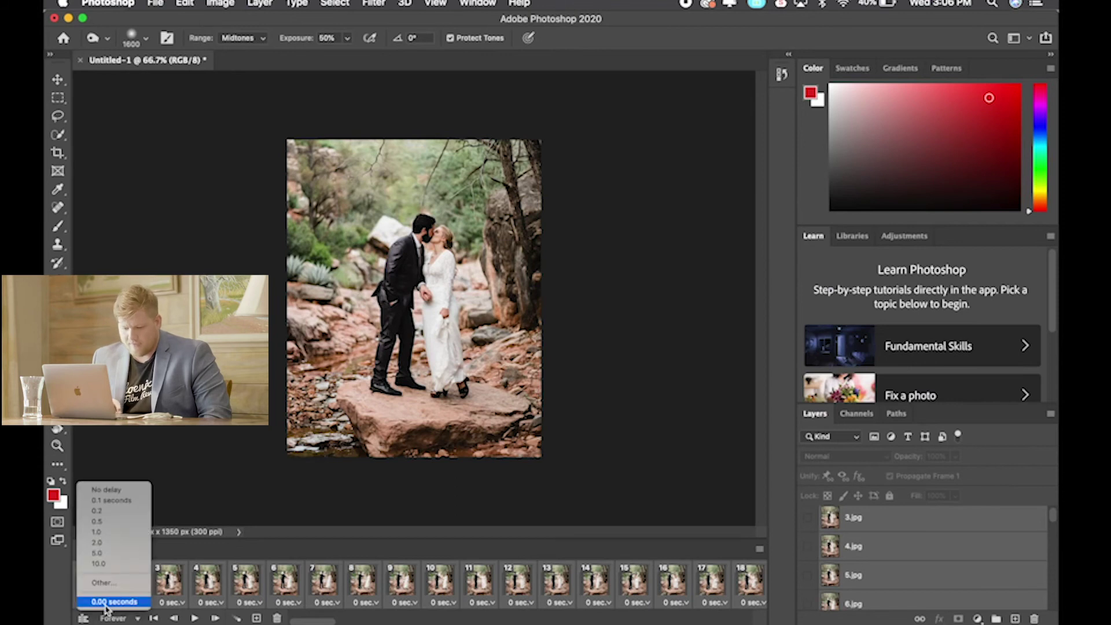
left_click(131, 503)
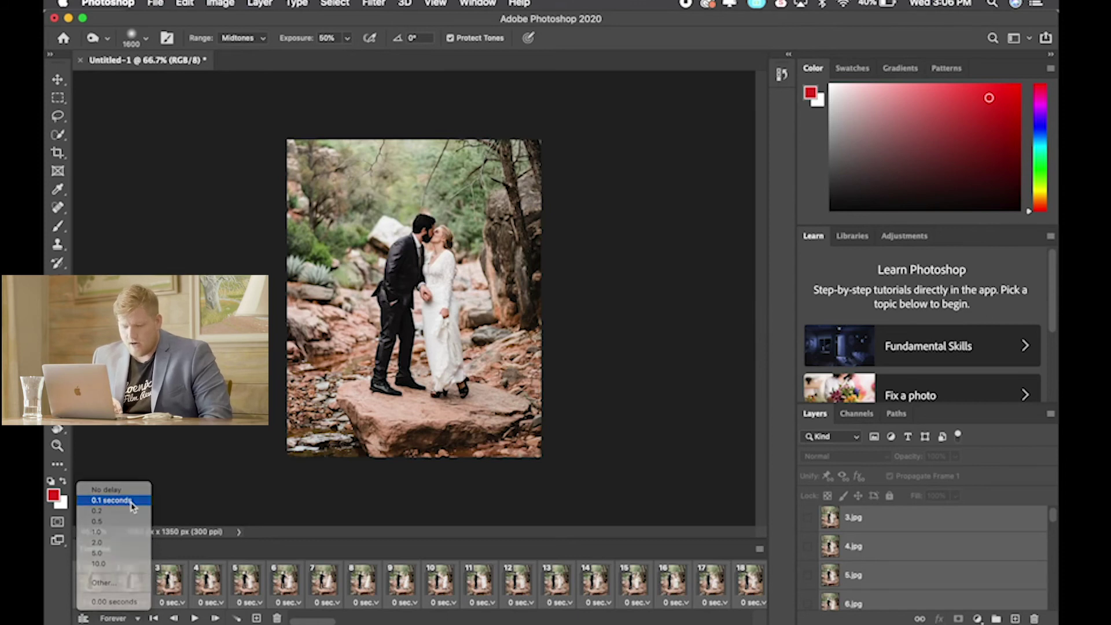
Play the retimed animation and check the frame delays through to the last frames of the timeline
left_click(194, 618)
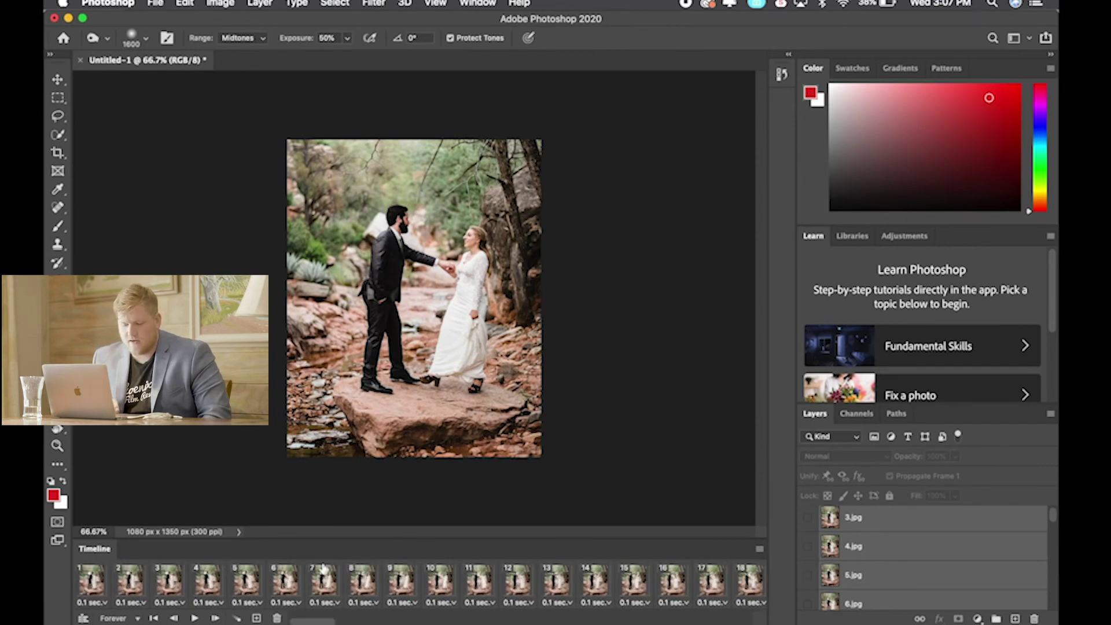
scroll(356, 585, "right", 15)
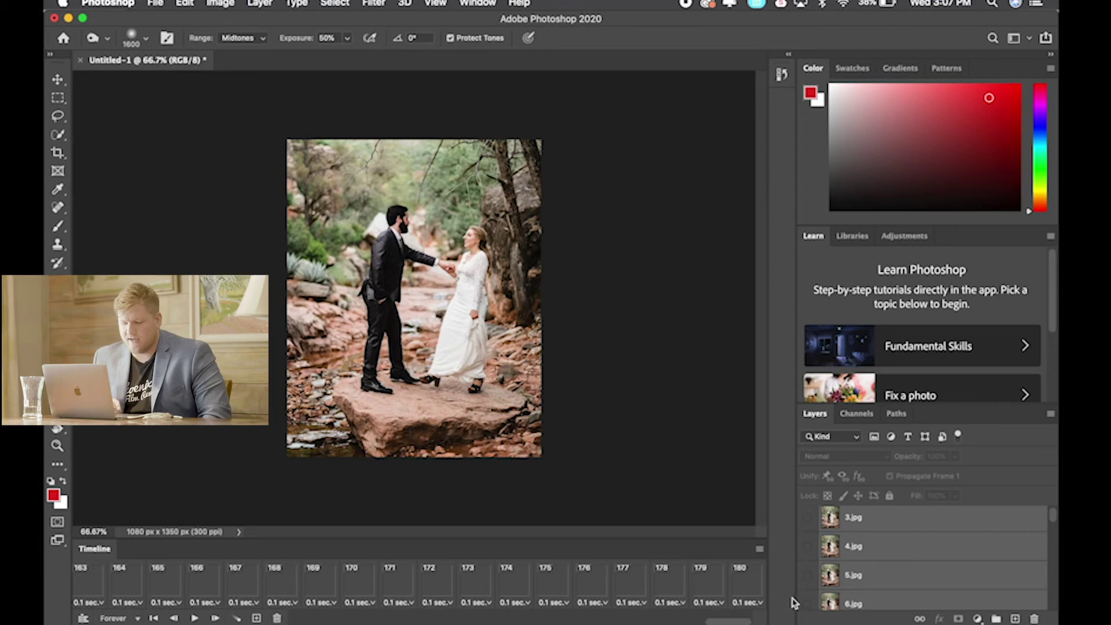
scroll(747, 588, "left", 15)
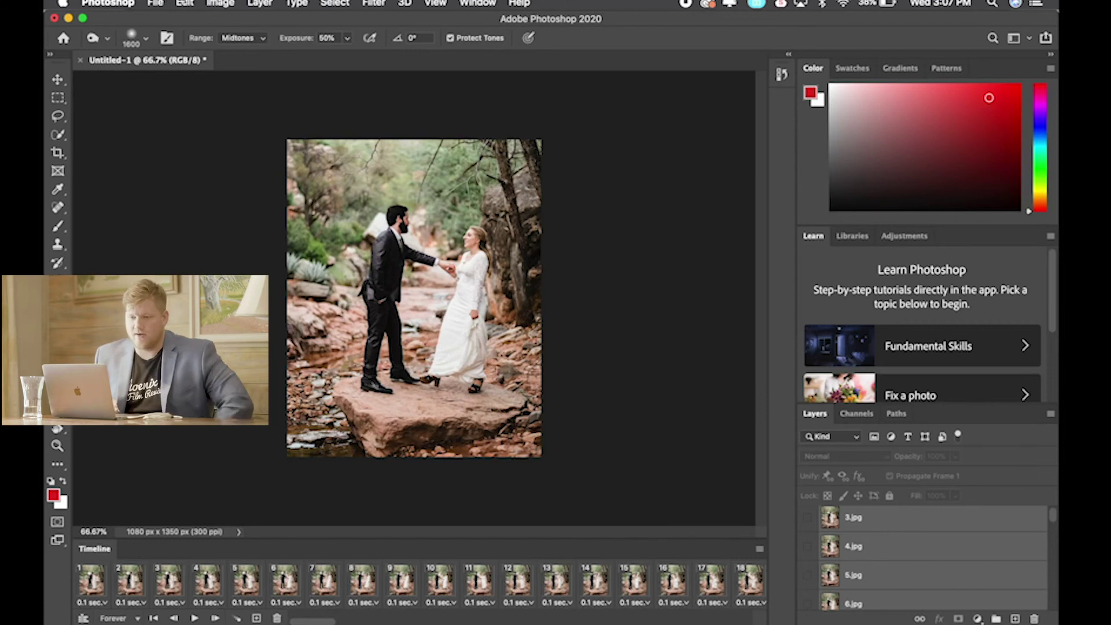
left_click(156, 3)
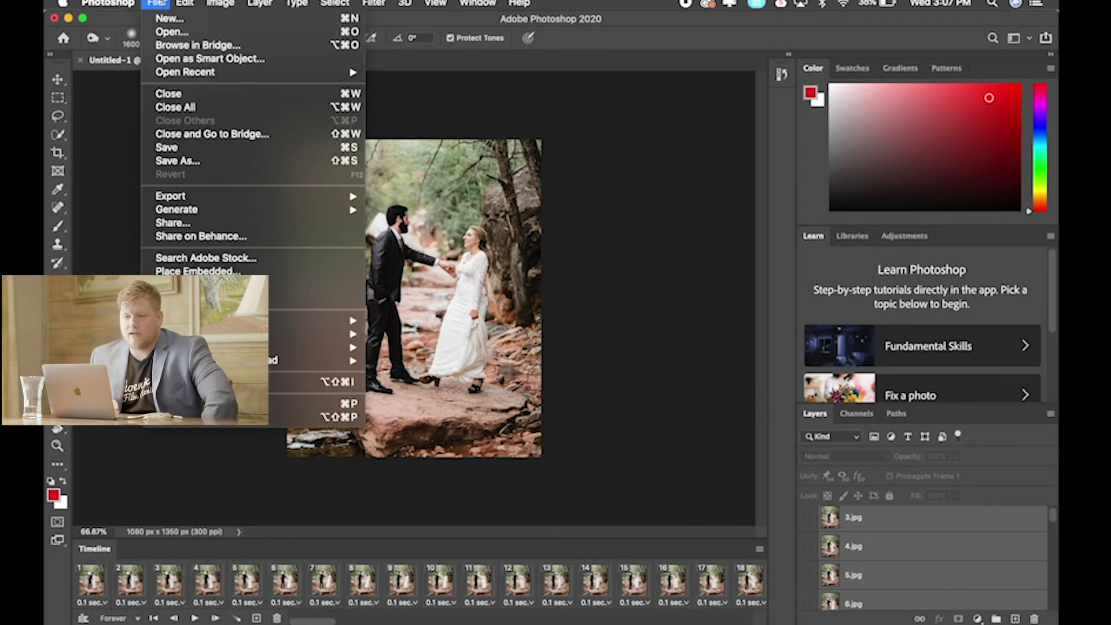
mouse_move(257, 204)
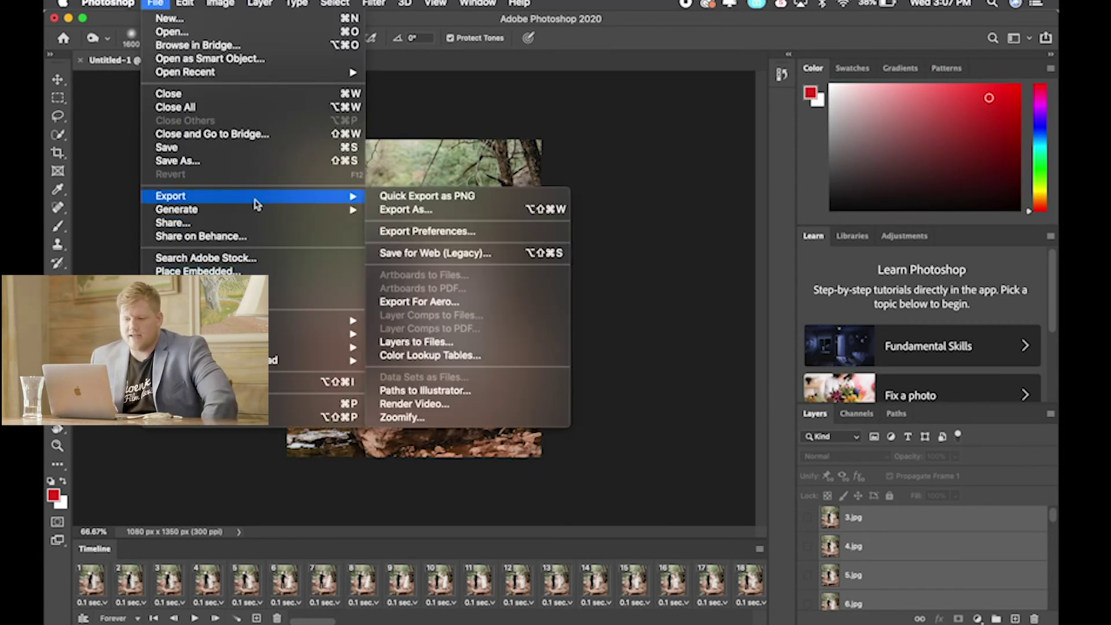
left_click(536, 257)
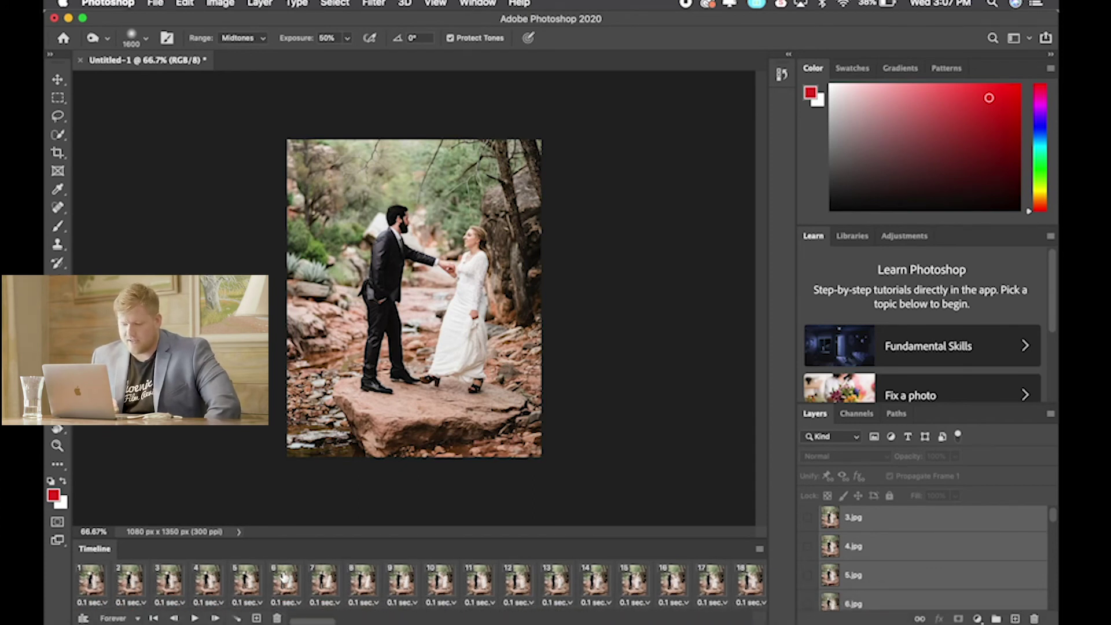
Start a Render Video export of the animation and name the output file FlipbookFinal
left_click(220, 3)
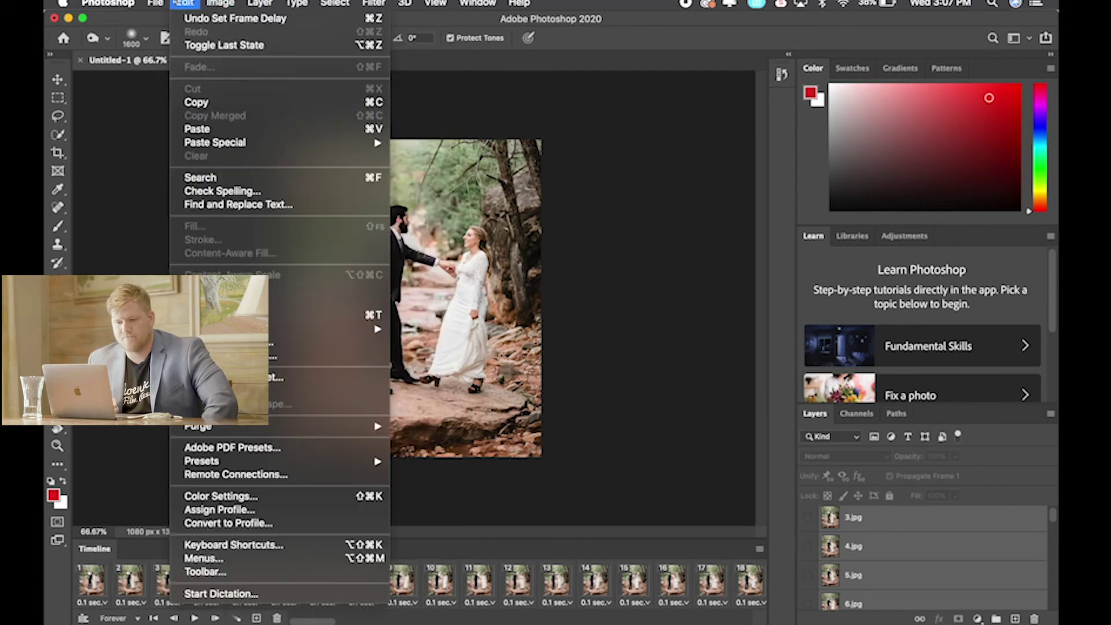
mouse_move(162, 4)
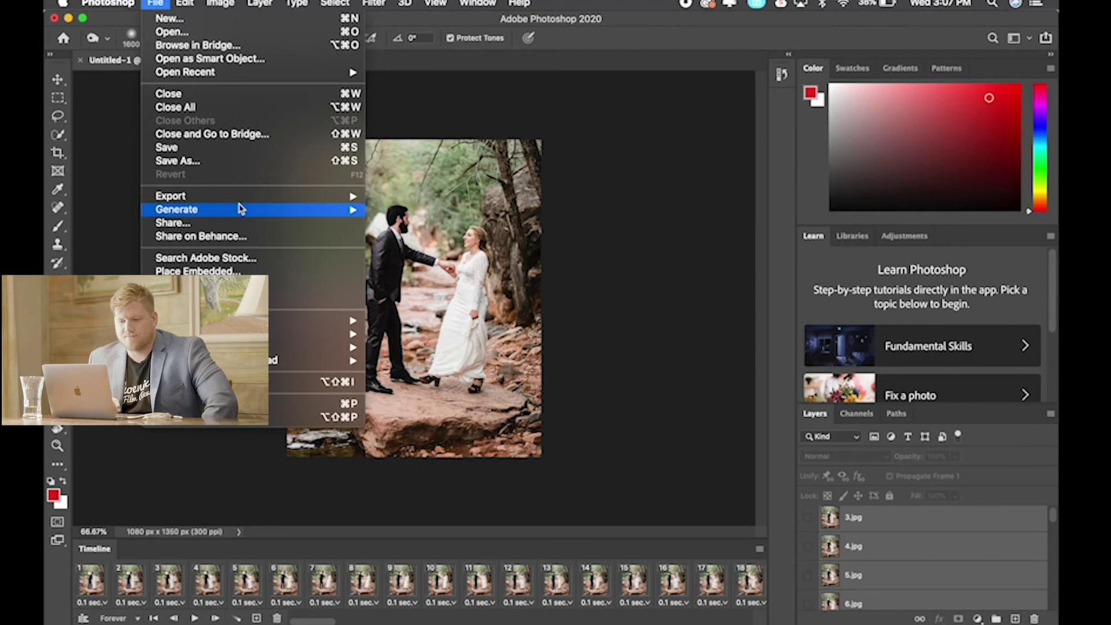
mouse_move(268, 196)
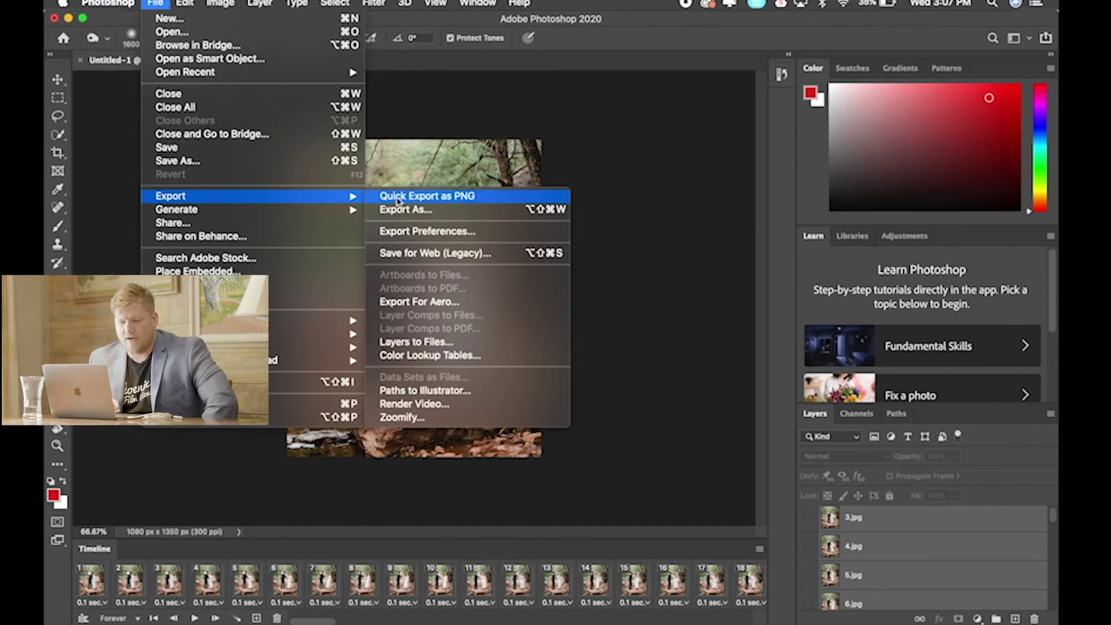
left_click(430, 408)
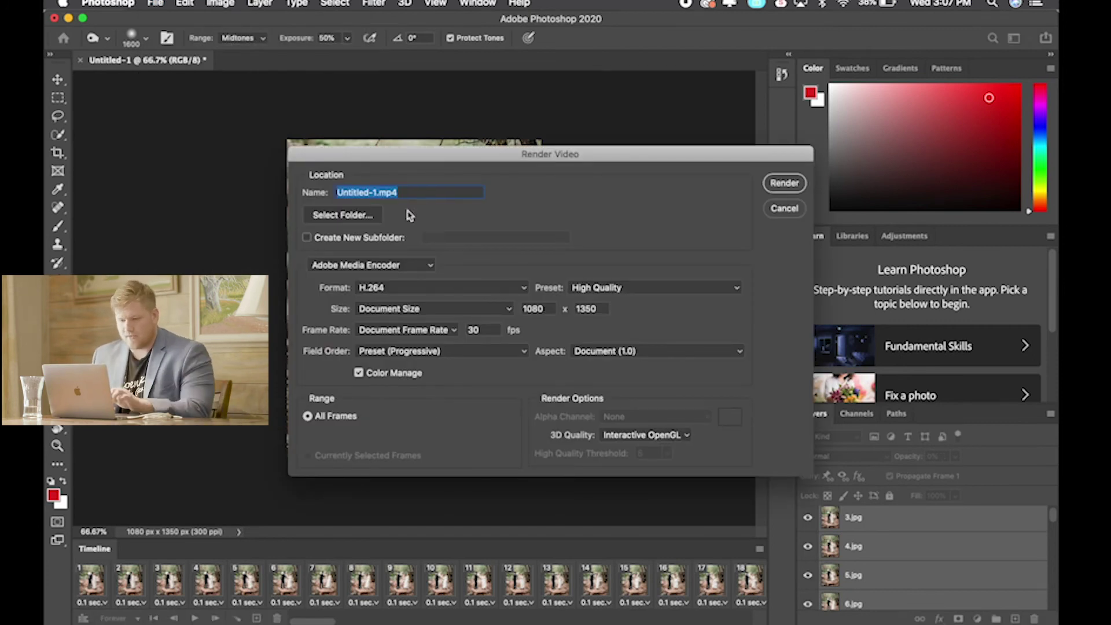
type("FlipbookFinal")
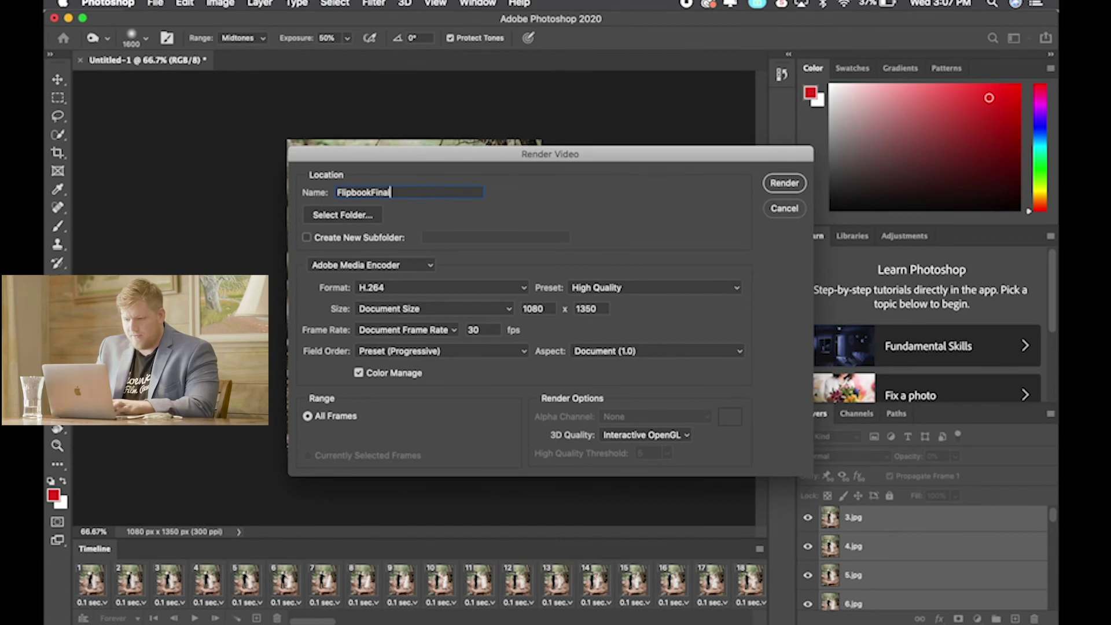
Set the Flipbook Example folder on the Samsung_T5 drive as the video's save location
left_click(313, 219)
scroll(528, 208, "down", 2)
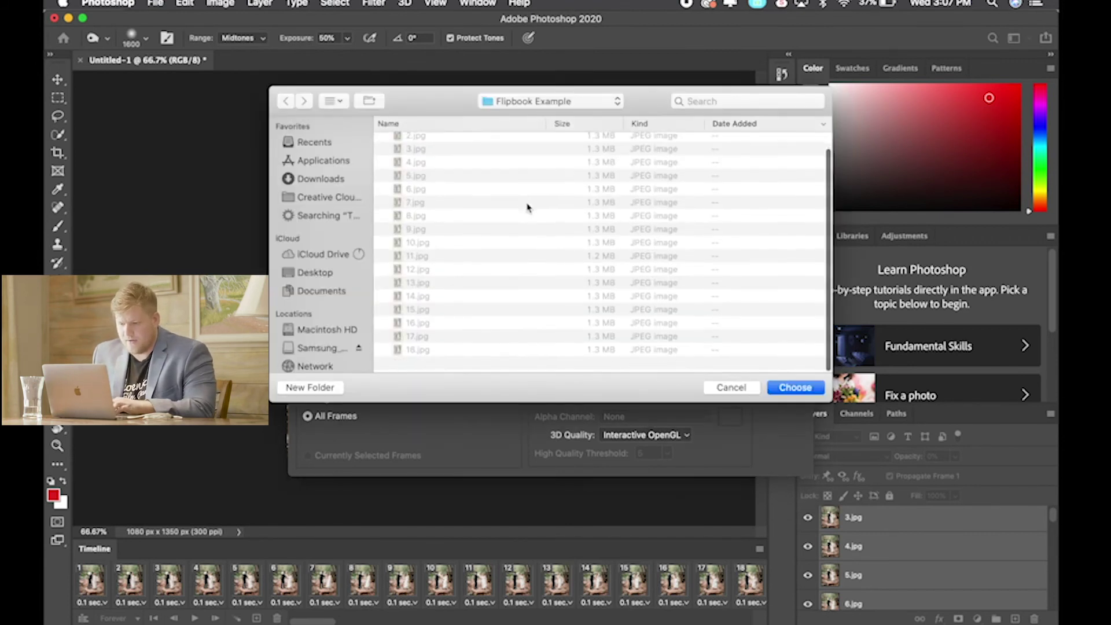
scroll(529, 198, "up", 2)
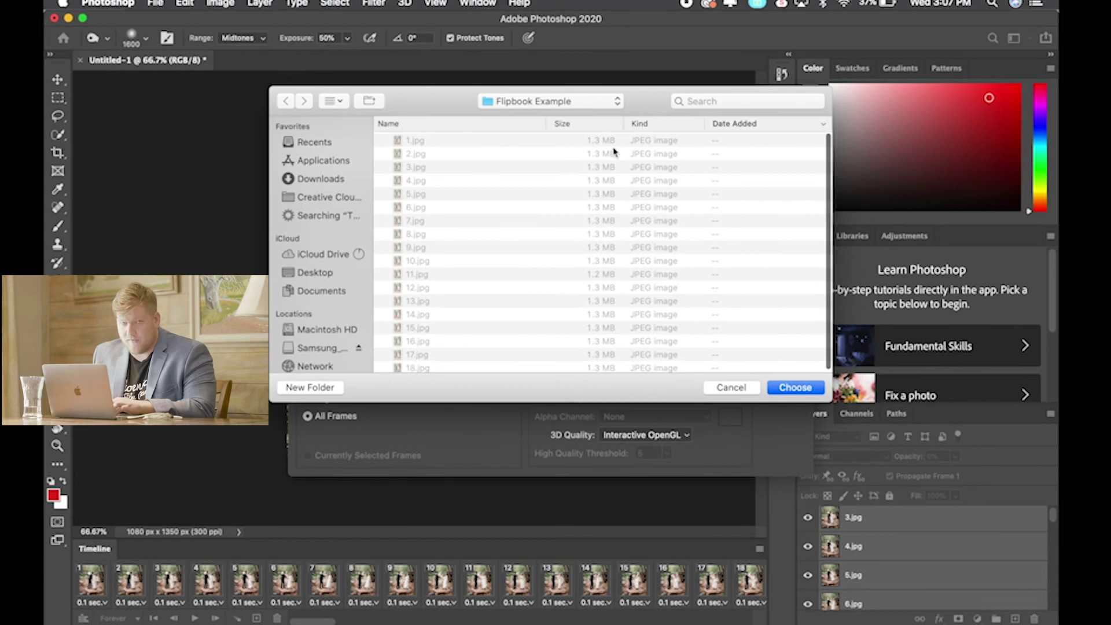
left_click(793, 387)
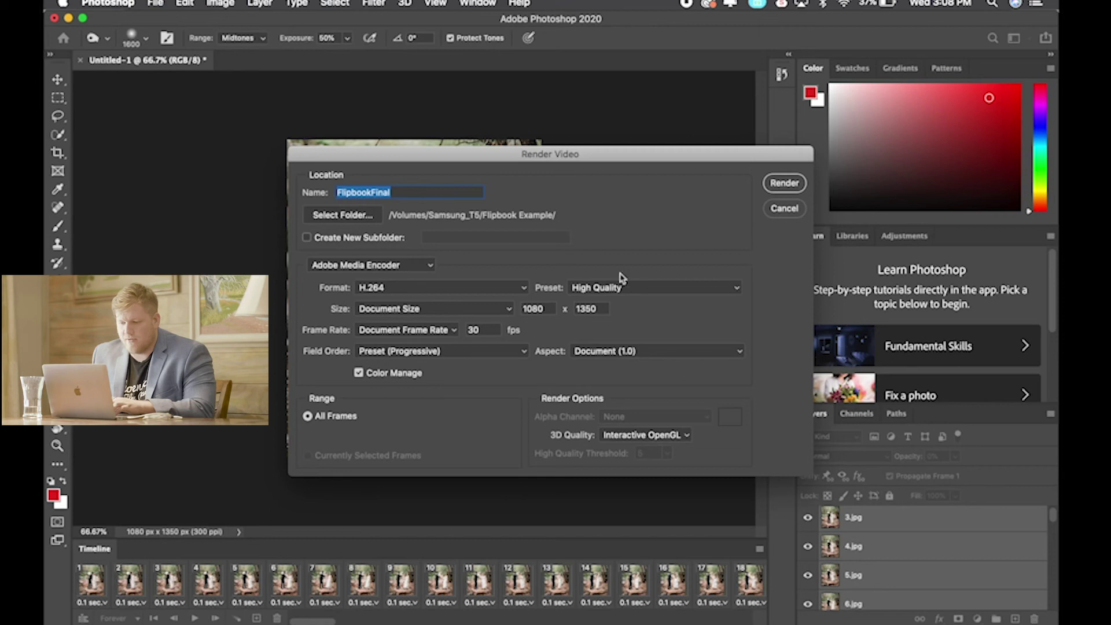
Choose H.264 as the format, keep the High Quality preset and render the video
left_click(369, 288)
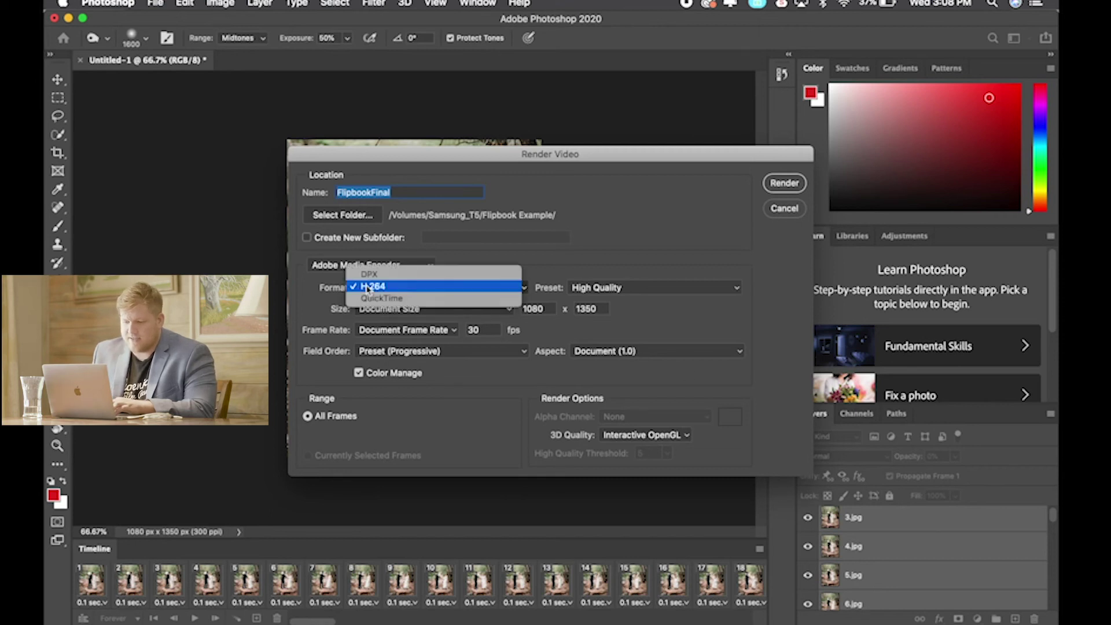
left_click(368, 286)
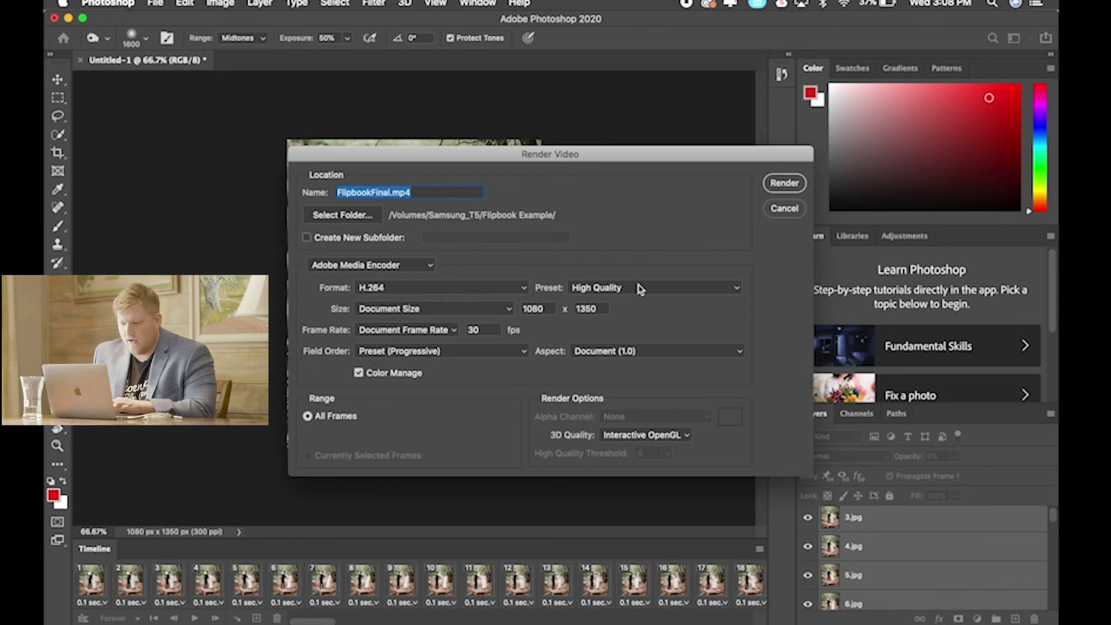
left_click(676, 296)
left_click(675, 293)
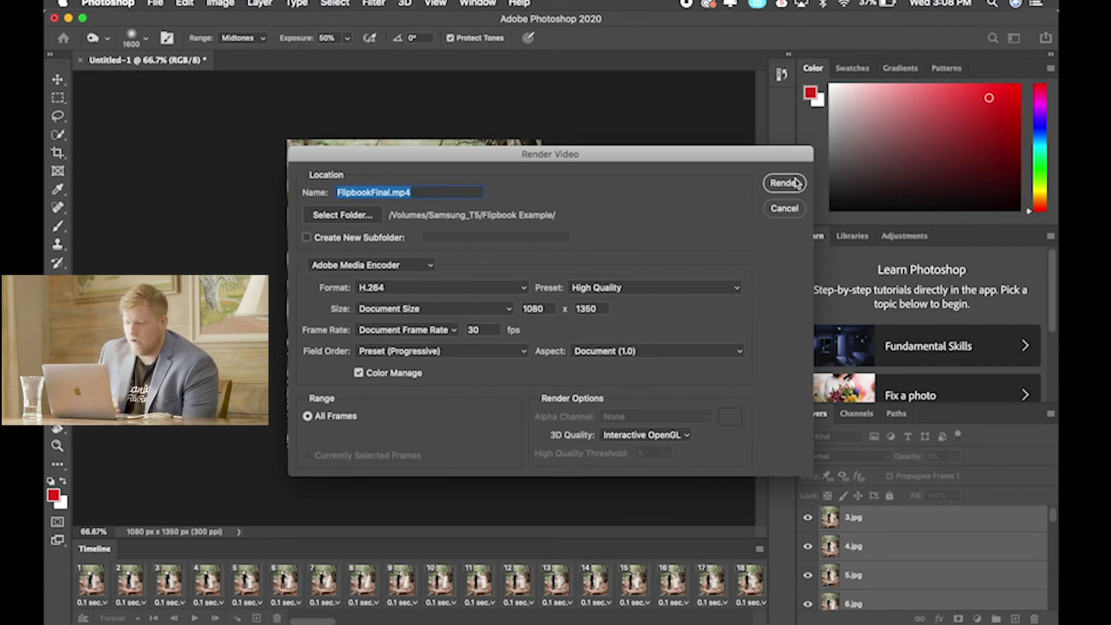
left_click(784, 183)
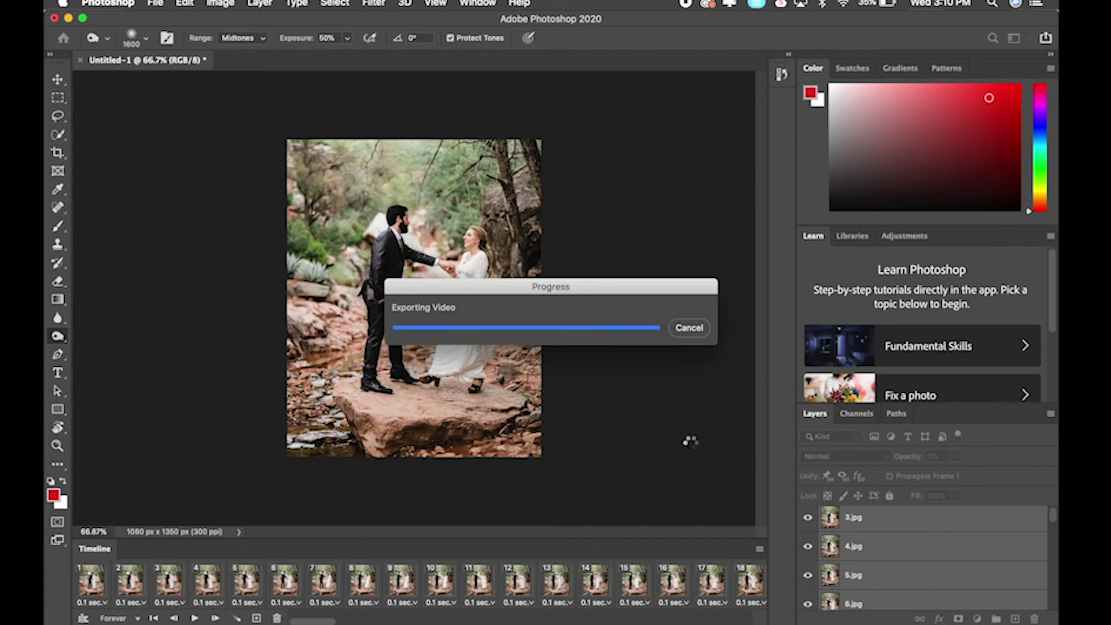
Switch to Finder, go to the Flipbook Example folder on the Samsung_T5 drive and open FlipbookFinal.mp4
key("super+Tab")
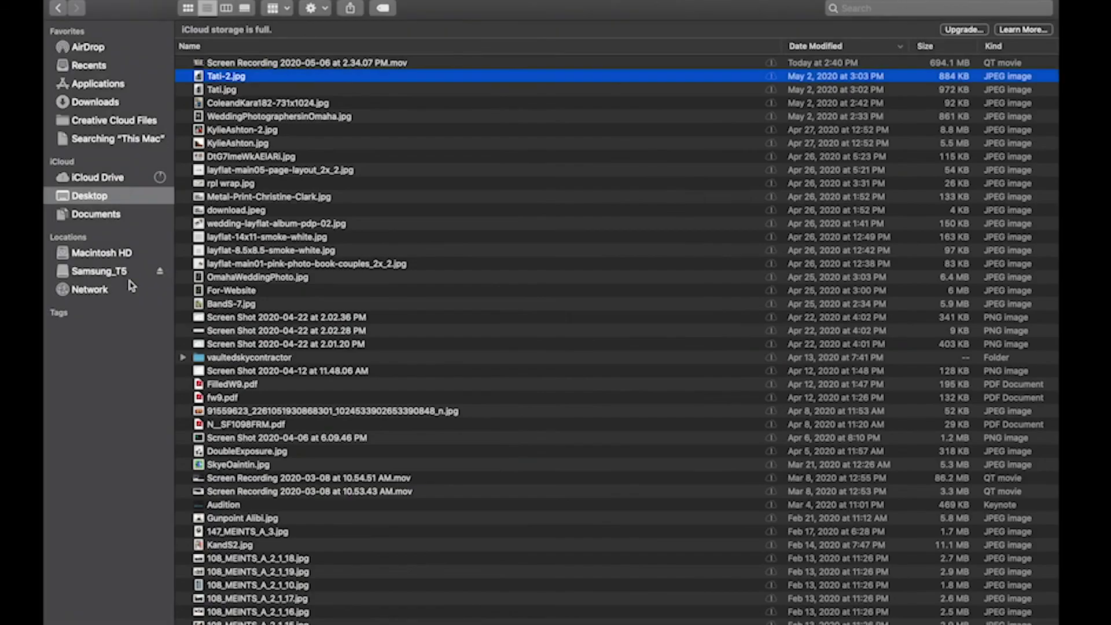
left_click(104, 271)
double_click(249, 395)
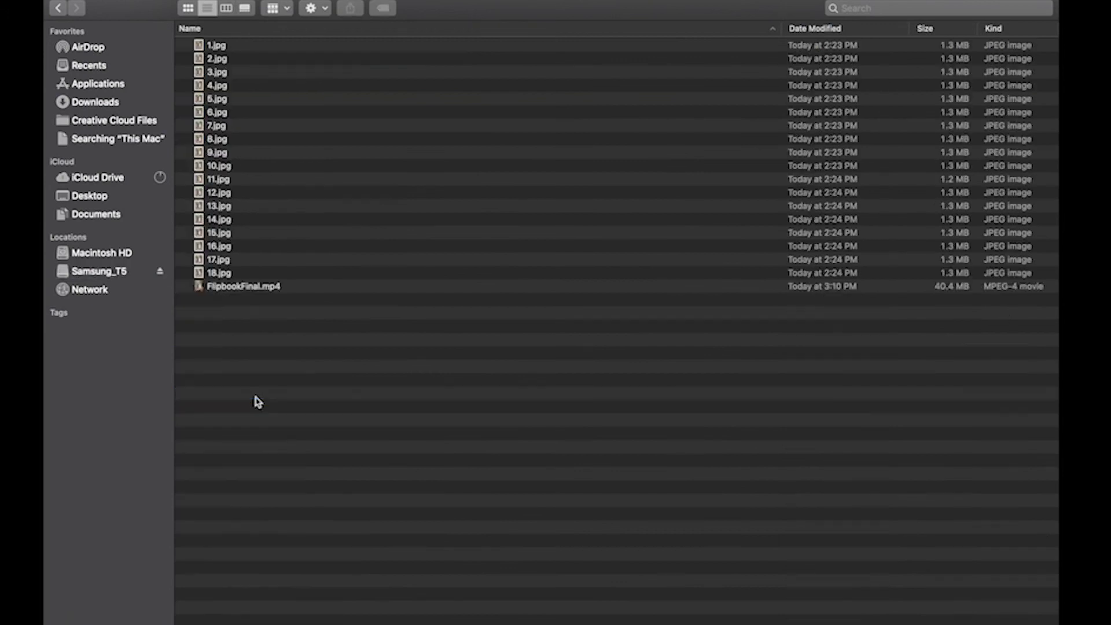
left_click(275, 288)
double_click(275, 288)
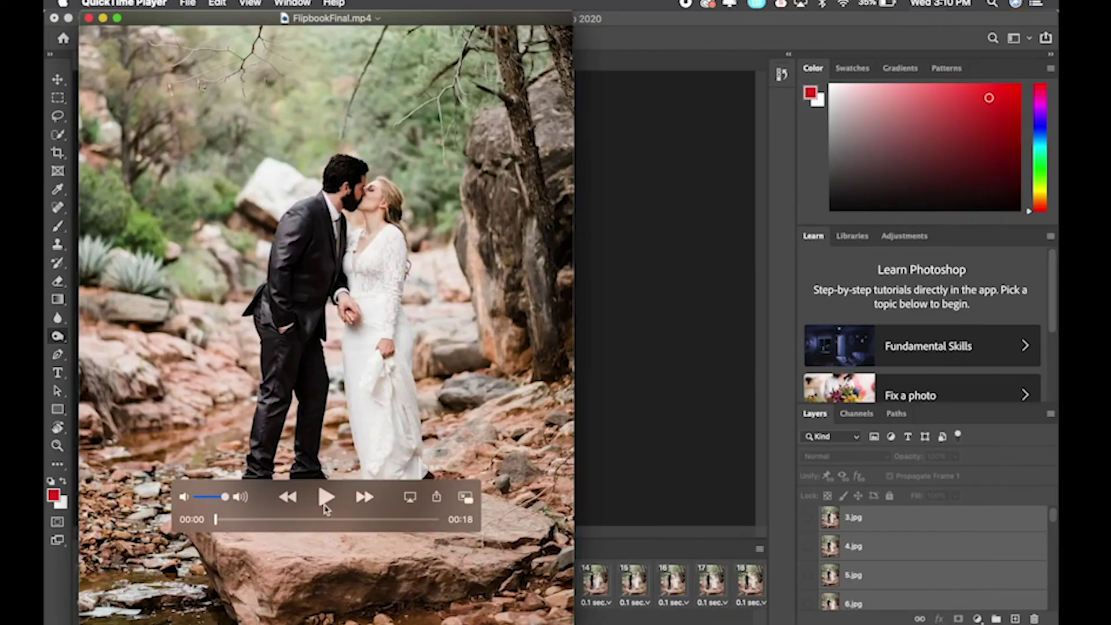